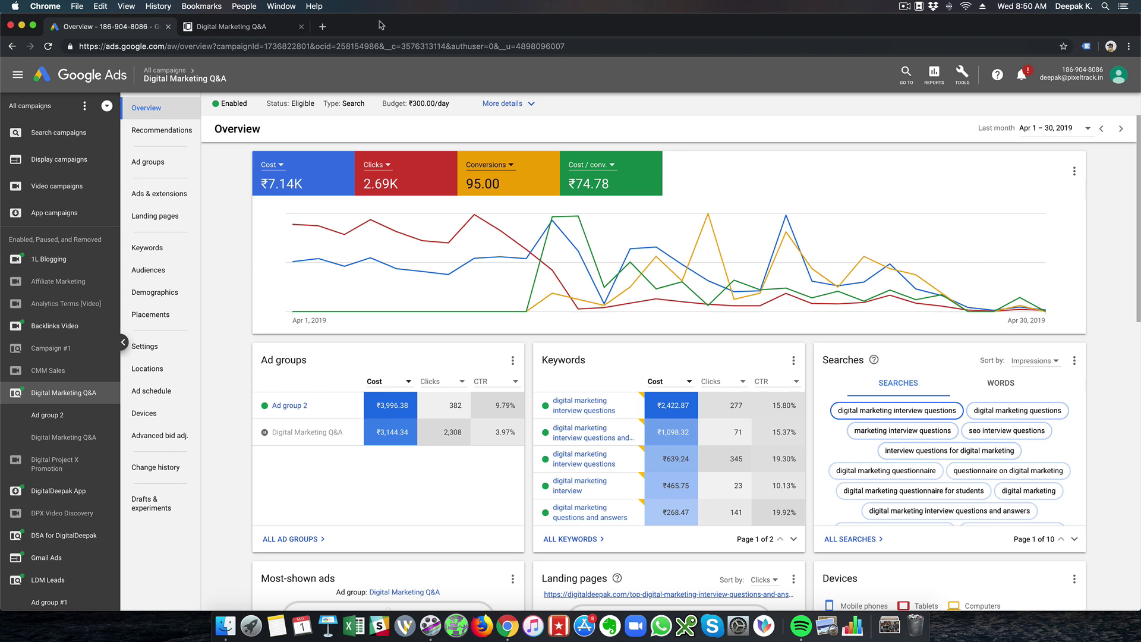
Open Conversions in a new tab and view the DM QA Lead conversion's details.
left_click(962, 75)
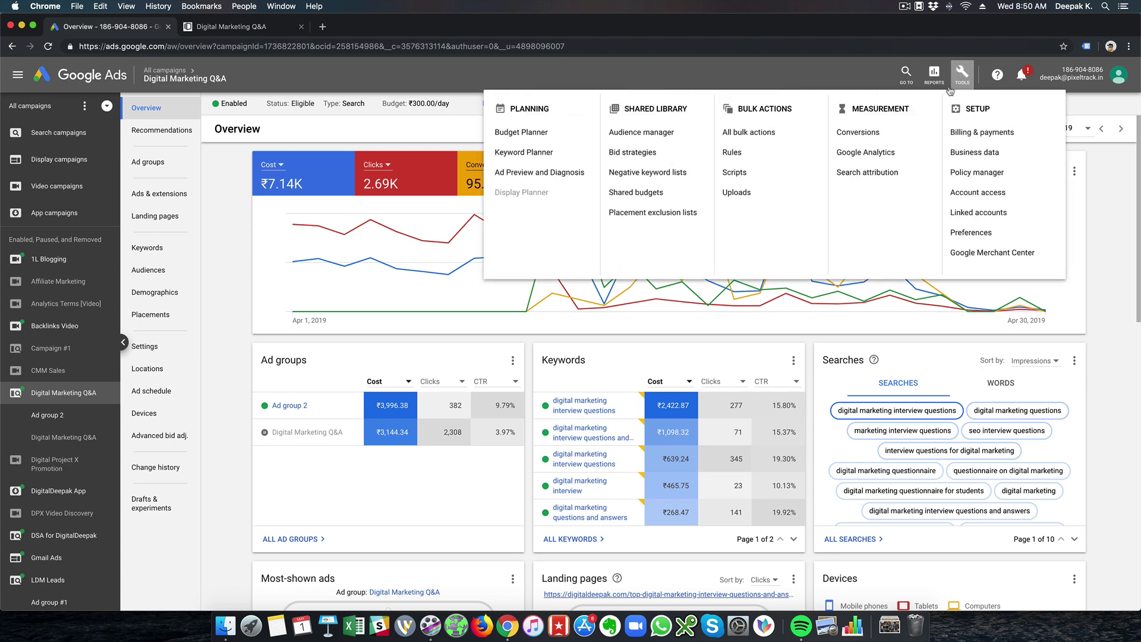
right_click(862, 132)
left_click(885, 137)
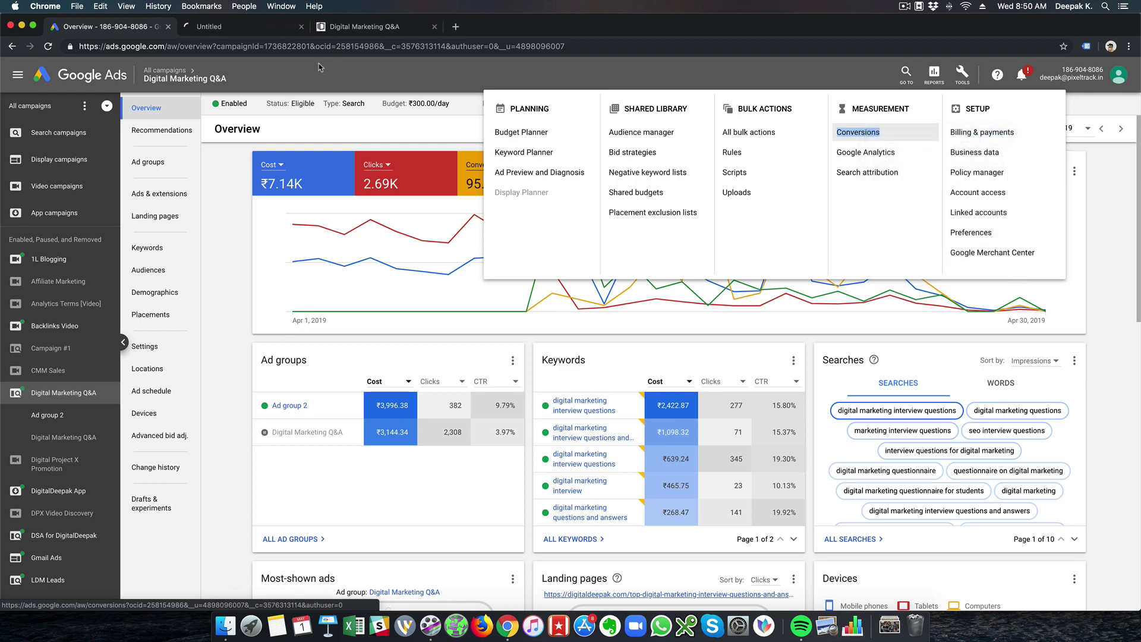
left_click(270, 26)
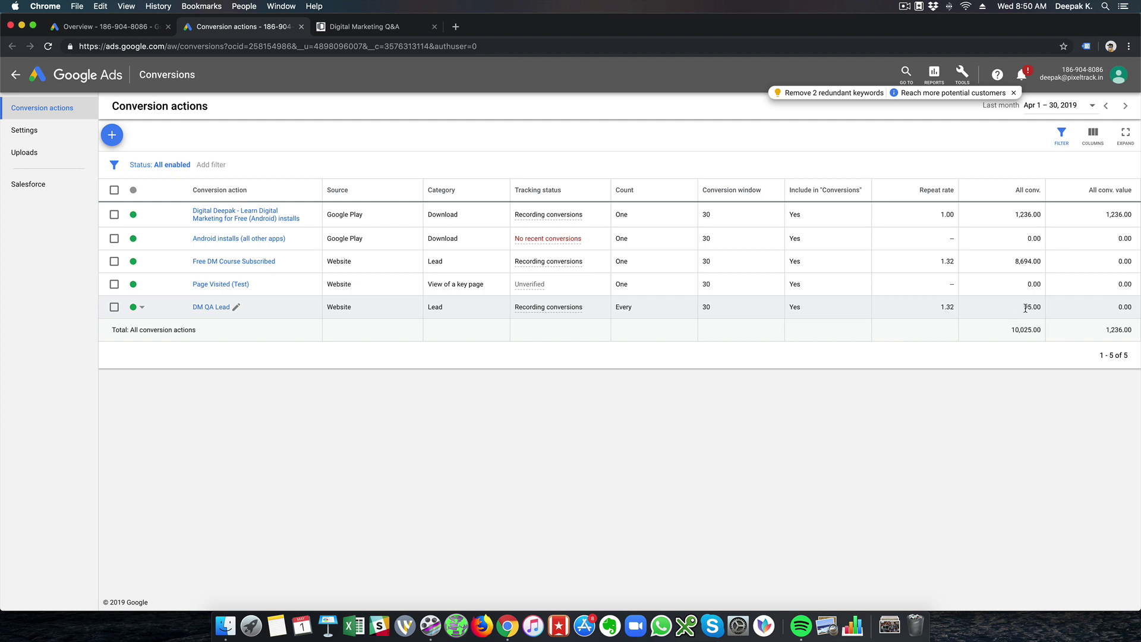
left_click(227, 309)
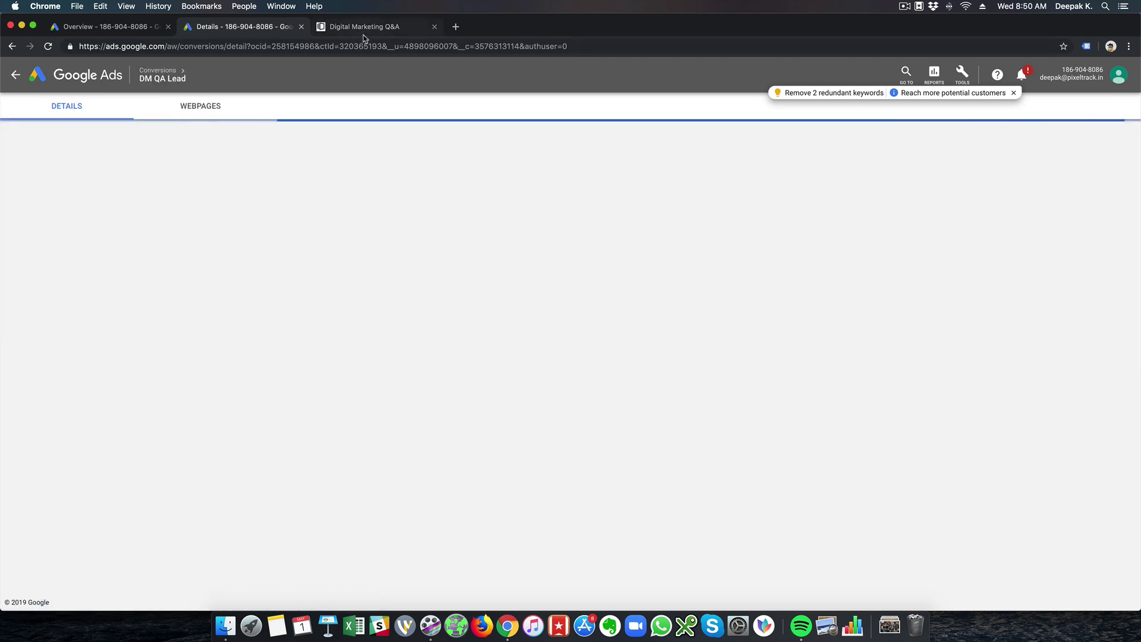
left_click(364, 37)
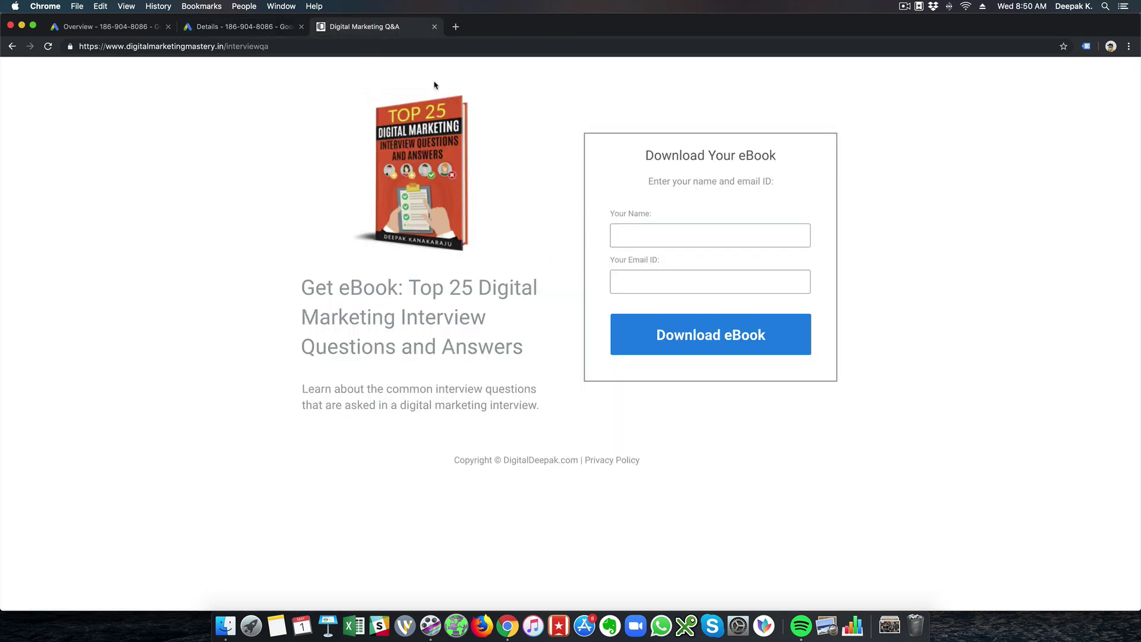
left_click(244, 24)
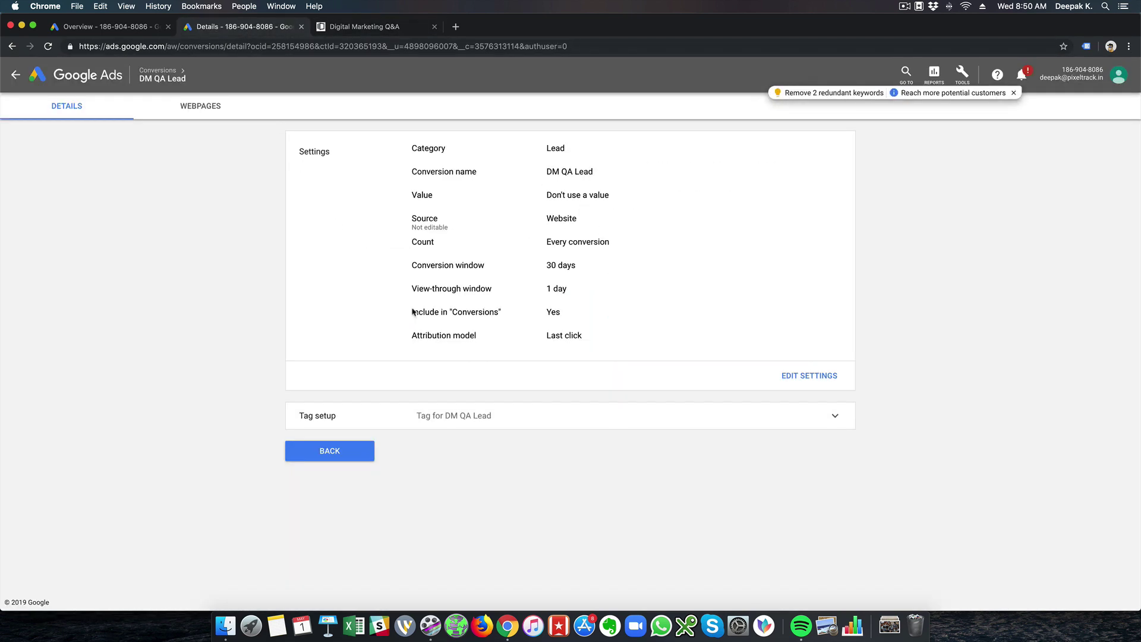
left_click(84, 30)
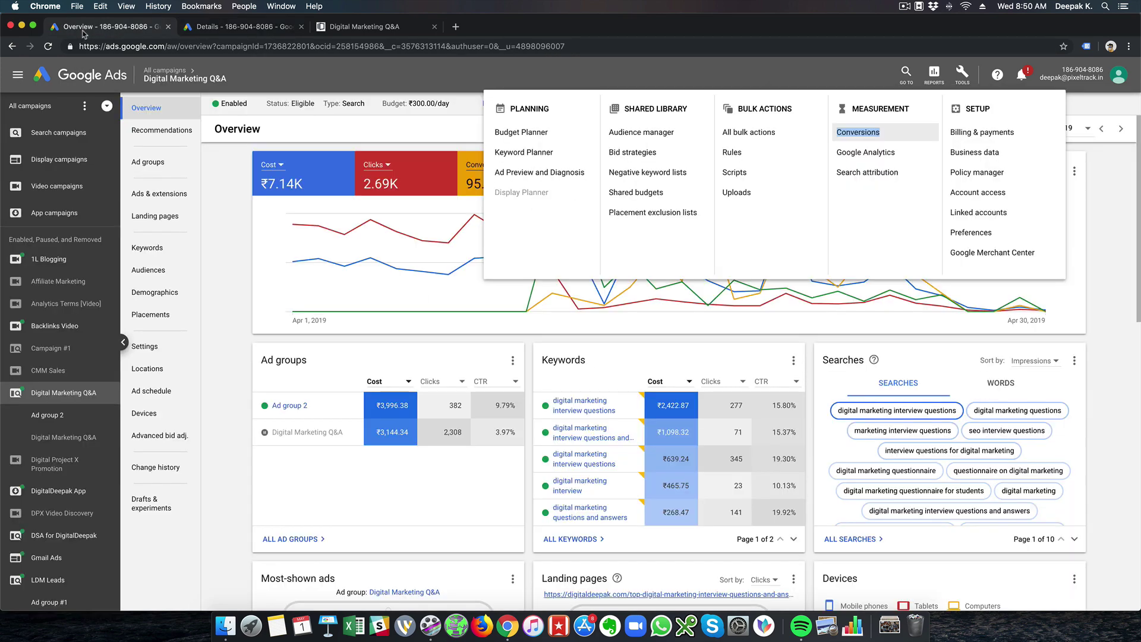
Dismiss the Tools menu to reveal the campaign's April 2019 totals.
left_click(229, 294)
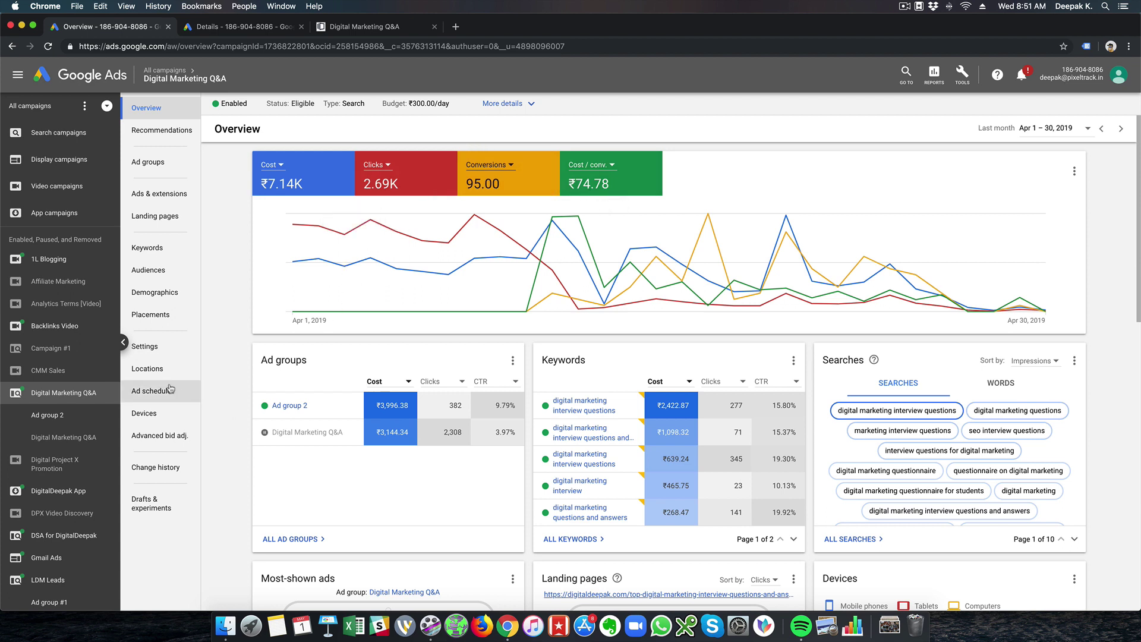
In campaign settings, change the Target CPA bid to ₹30.00 and save.
left_click(169, 353)
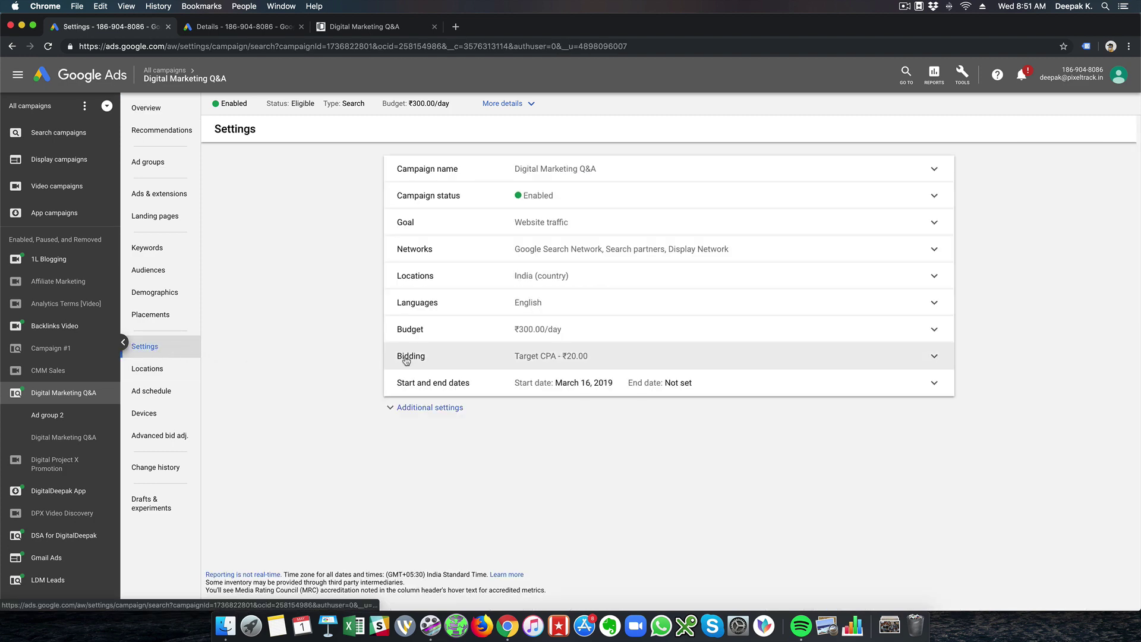
left_click(674, 358)
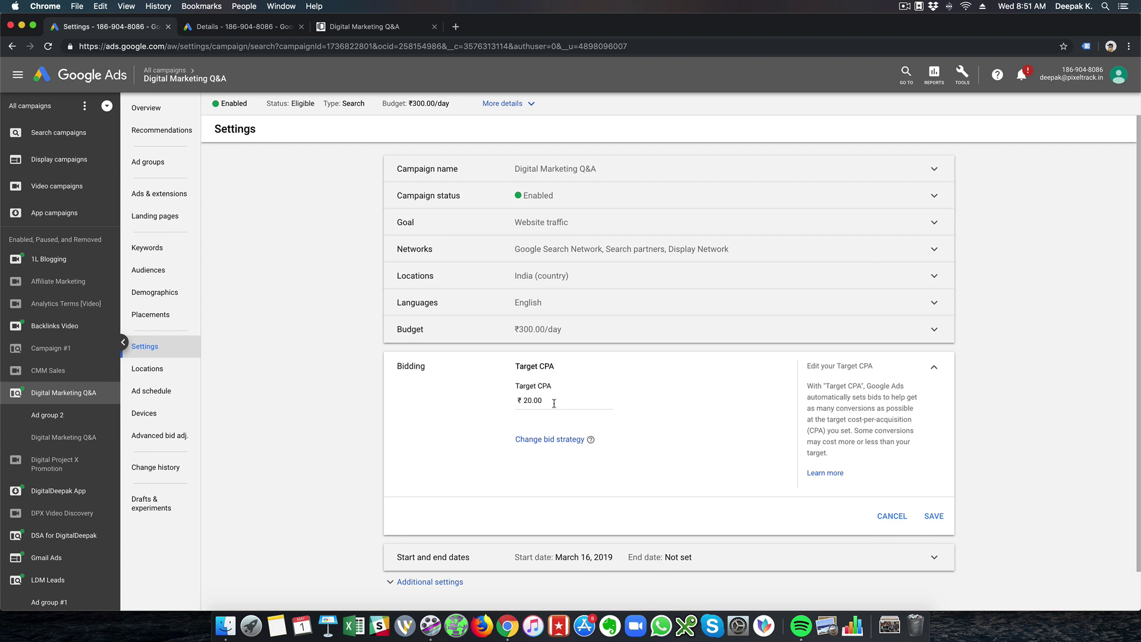
left_click(528, 403)
key("super+a")
key("BackSpace")
type("30")
left_click(934, 517)
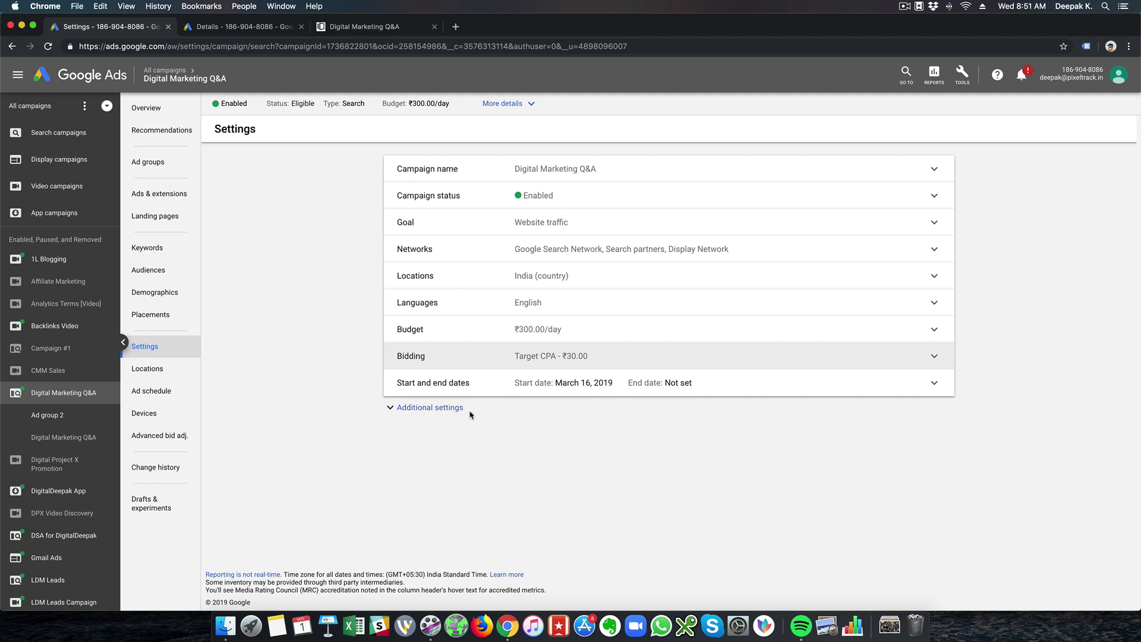
Set the campaign goal to Leads, then open Ad group 2's settings.
left_click(522, 226)
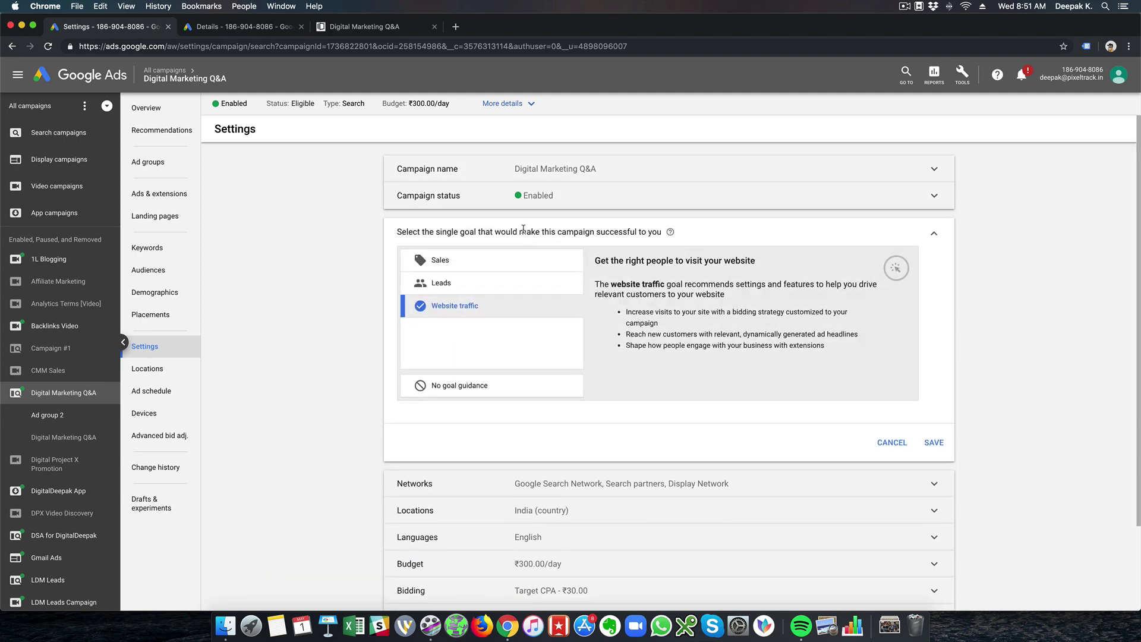
left_click(515, 283)
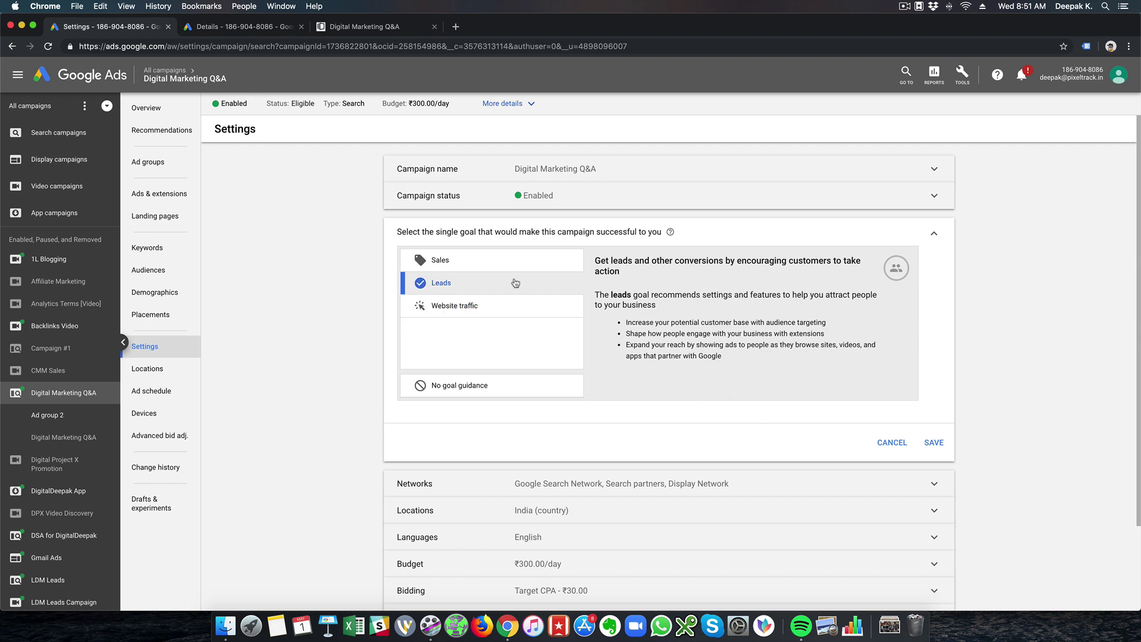
left_click(933, 445)
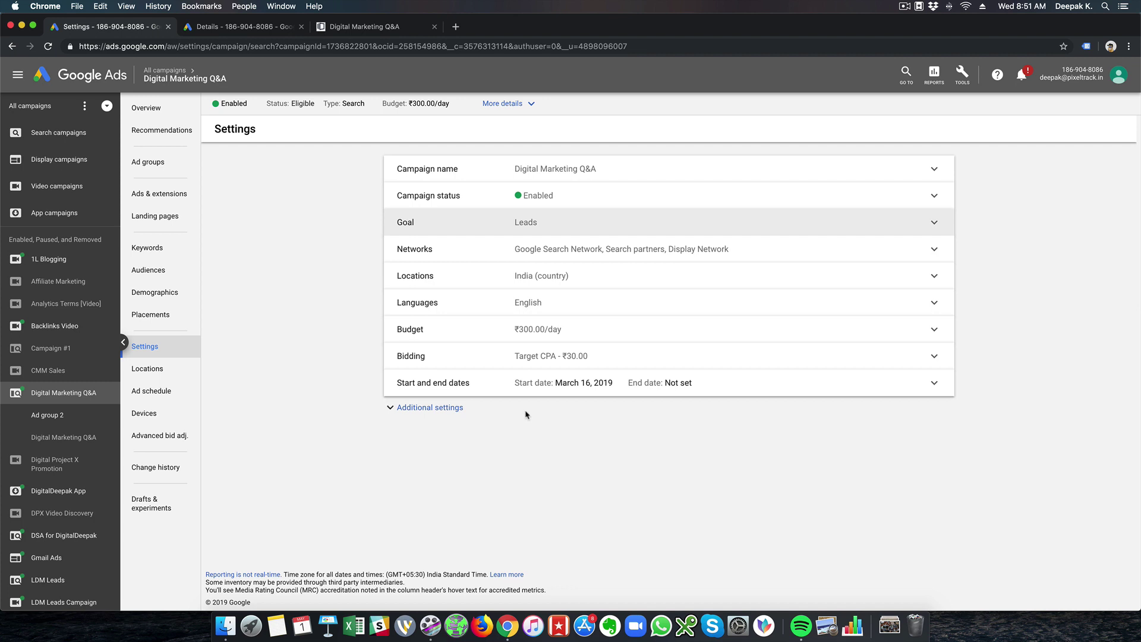
left_click(63, 415)
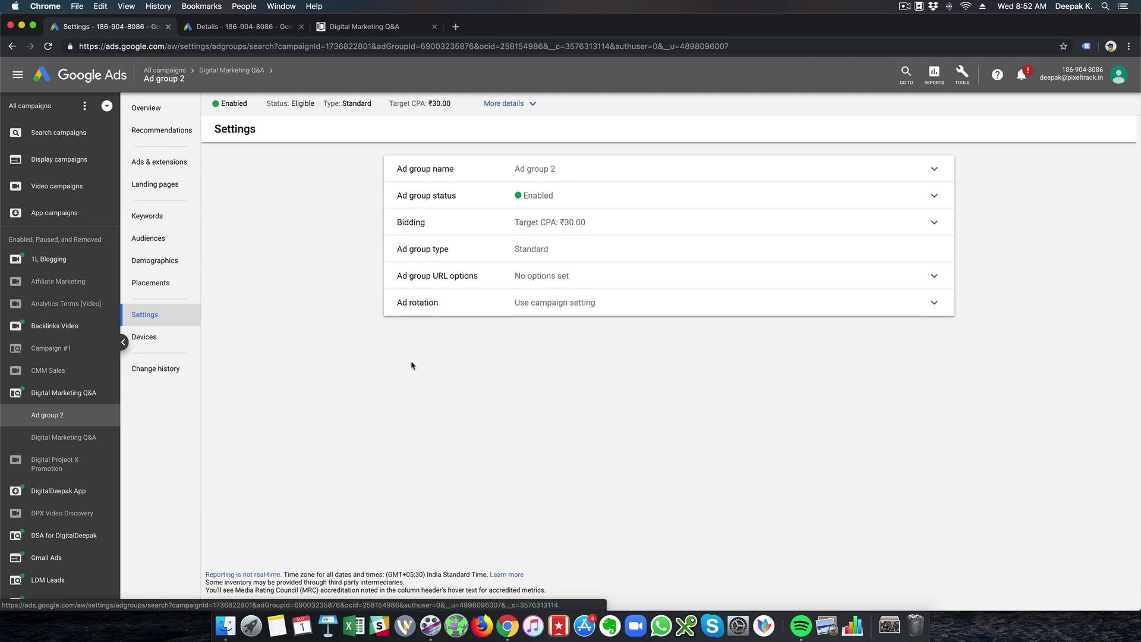
Return to the Digital Marketing Q&A campaign and list its ad groups.
left_click(37, 396)
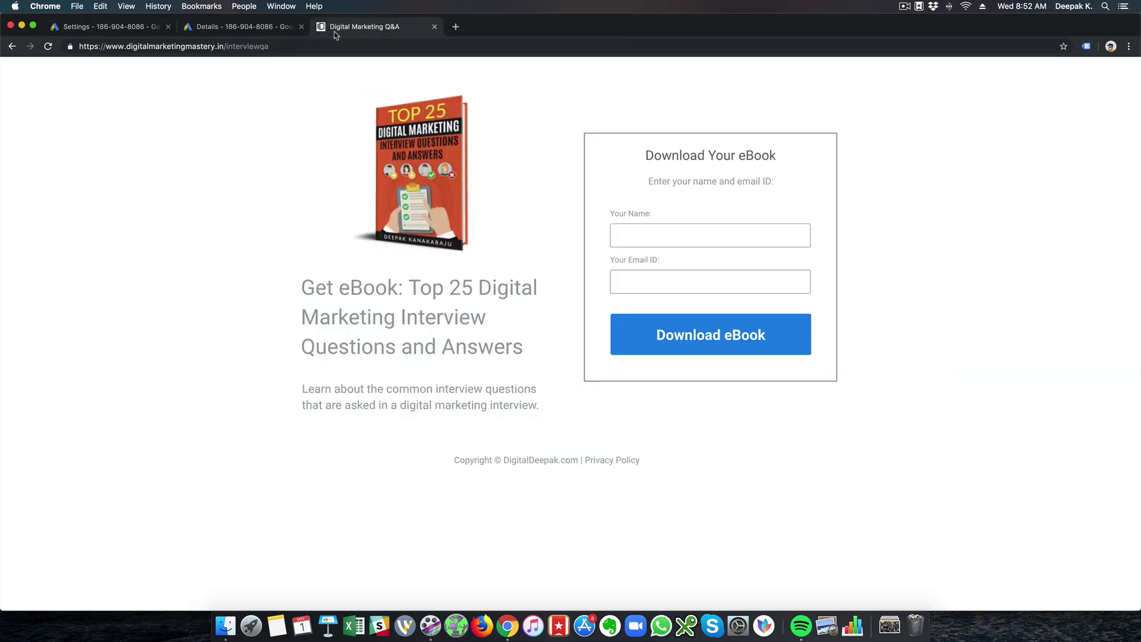
left_click(334, 29)
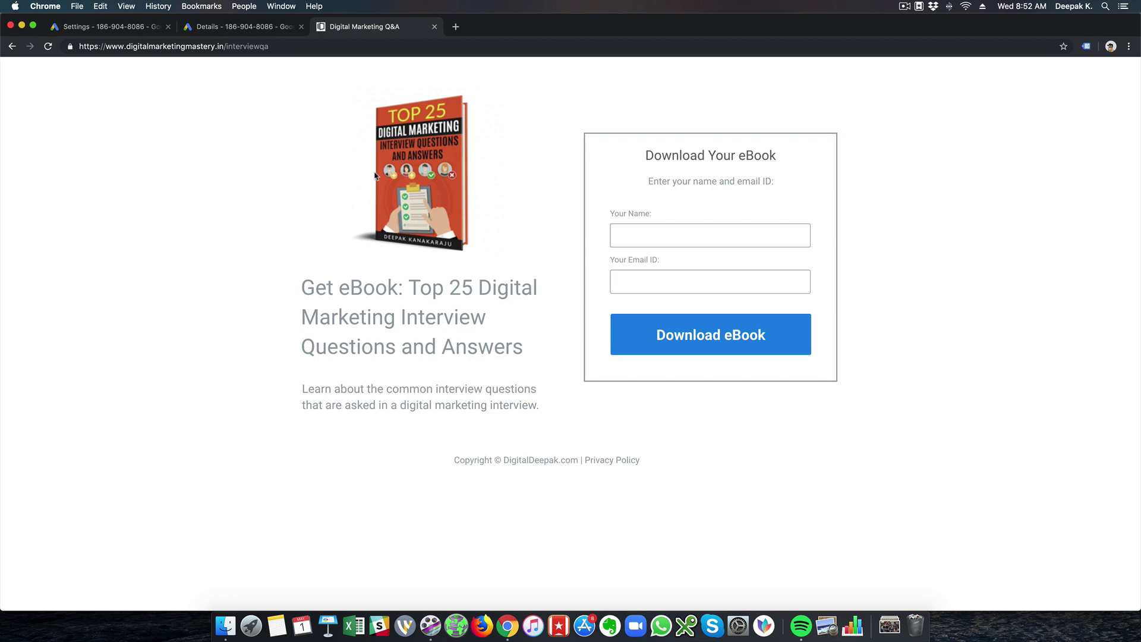
left_click(107, 30)
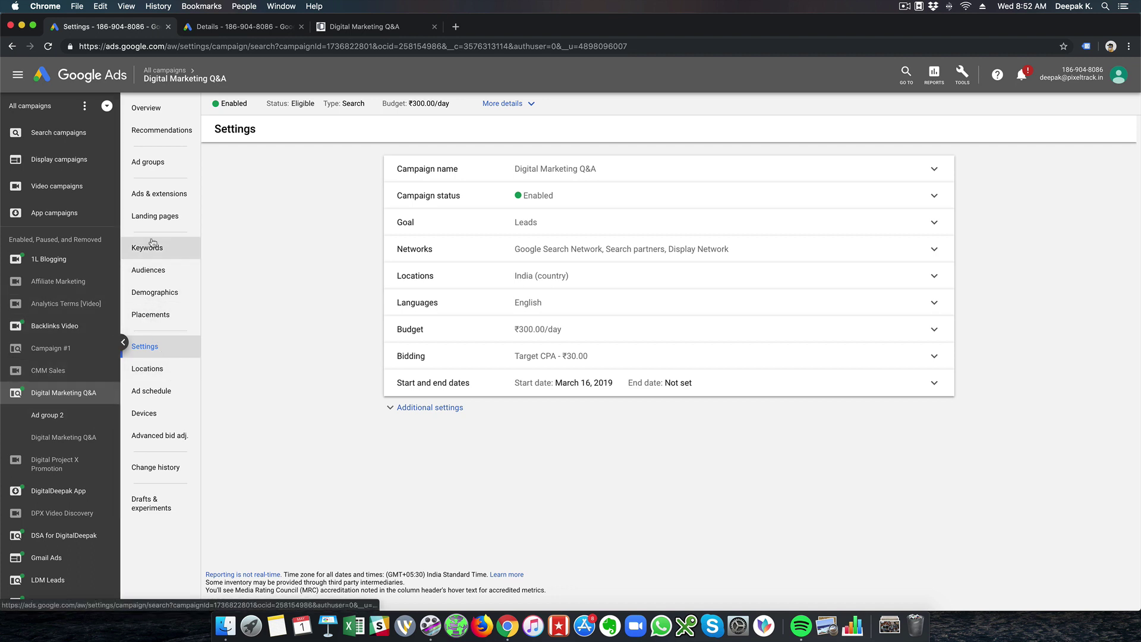
left_click(158, 166)
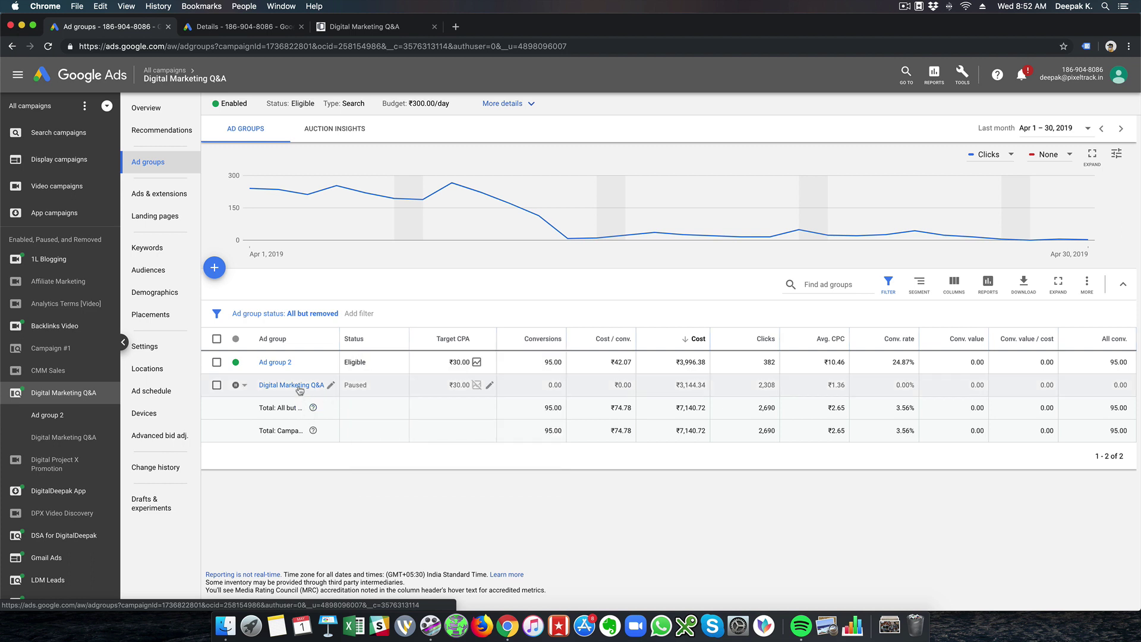
In Ad group 2's ads, check the landing page, then pause the approved expanded text ad.
left_click(288, 363)
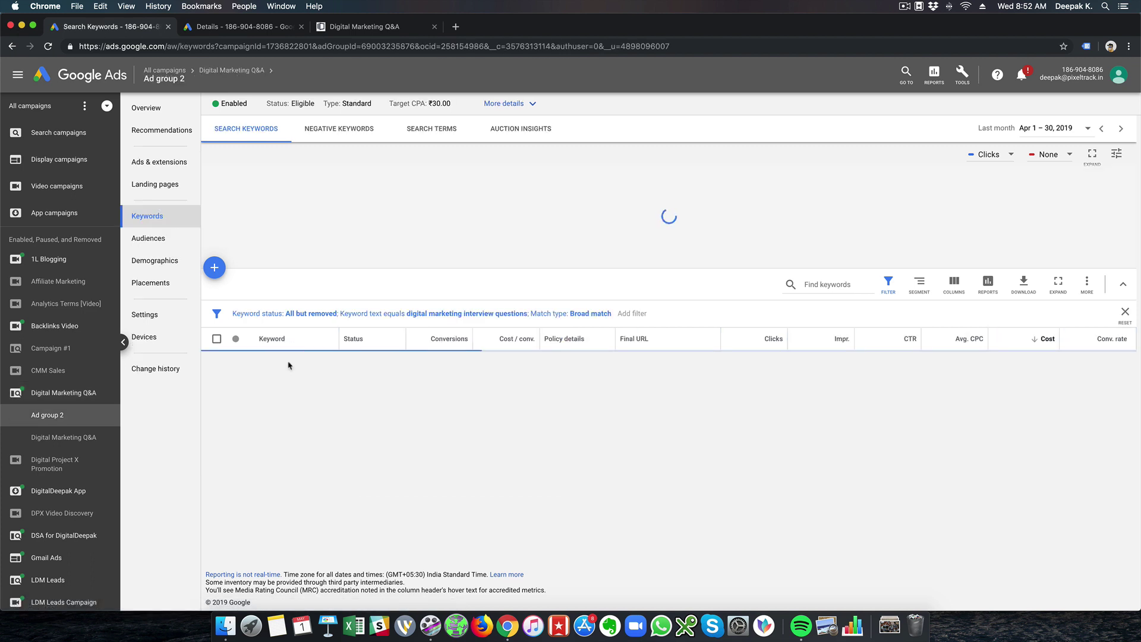
left_click(159, 161)
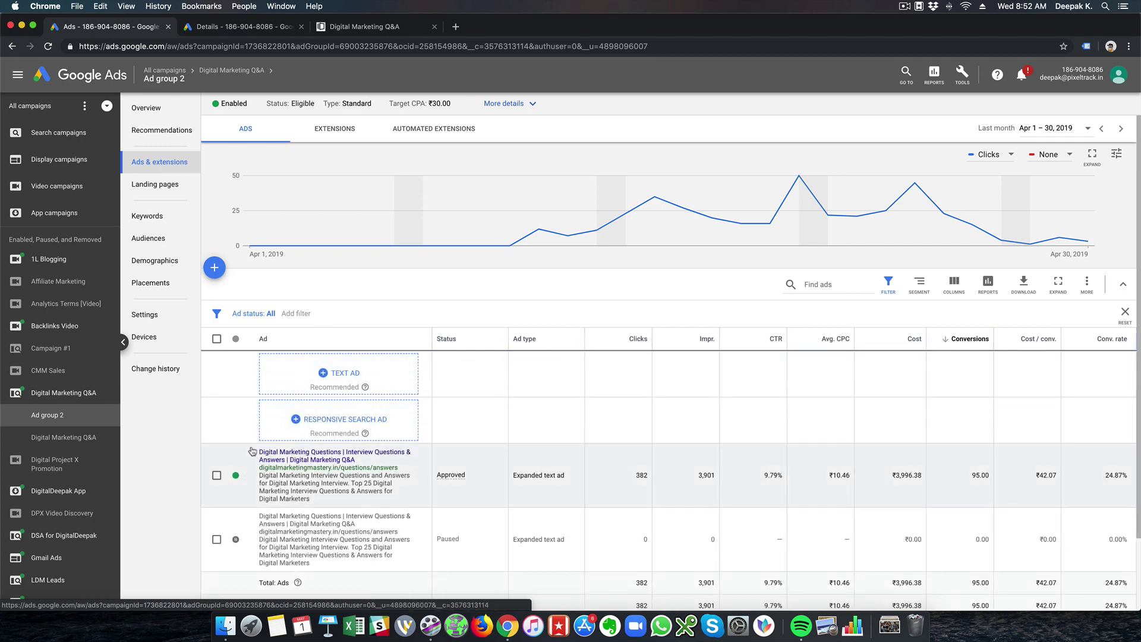
scroll(252, 451, "down", 3)
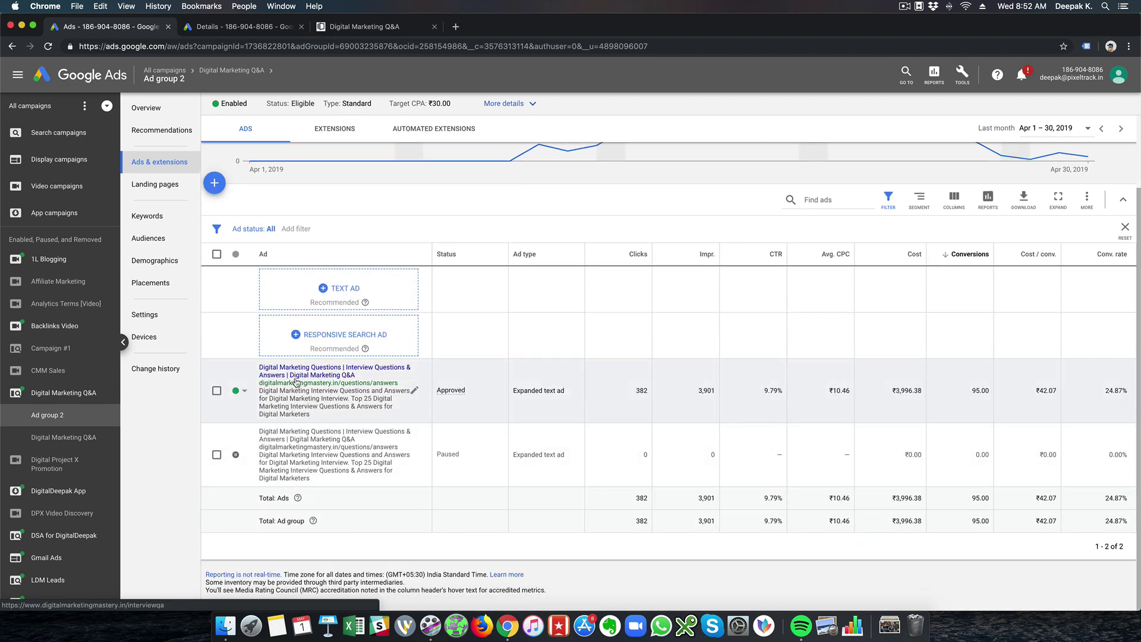
left_click(326, 380)
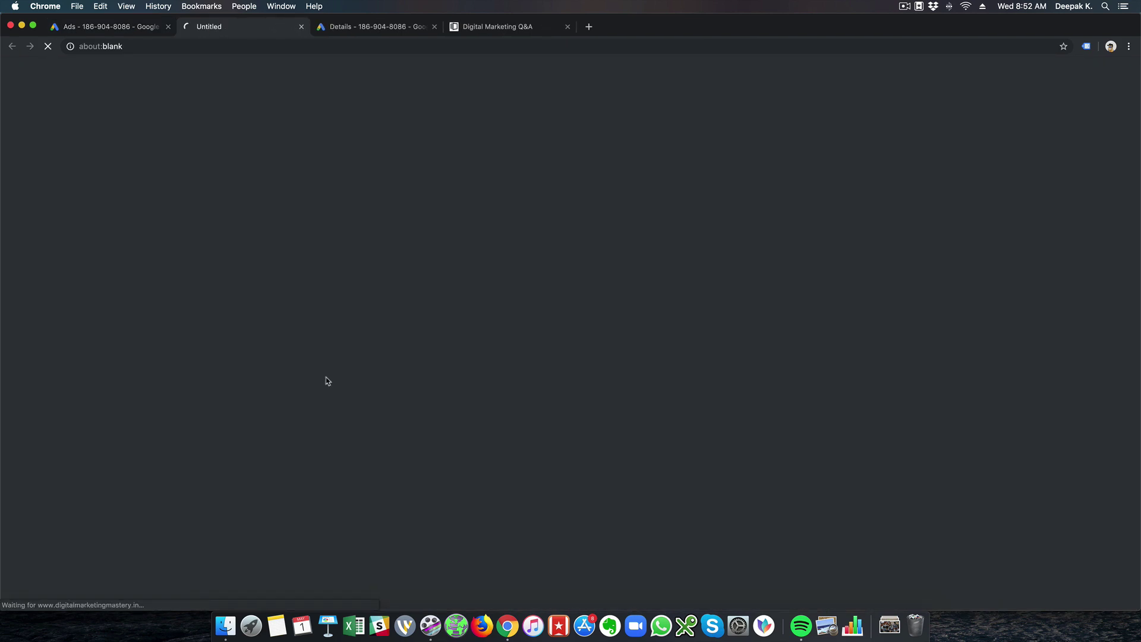
left_click(77, 29)
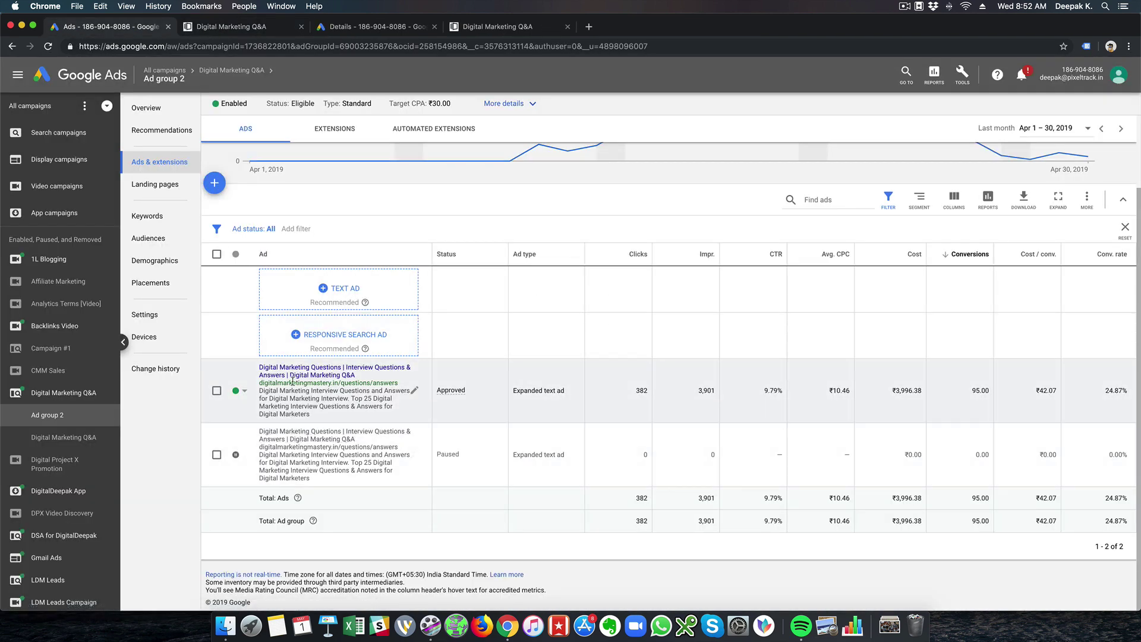
left_click(245, 394)
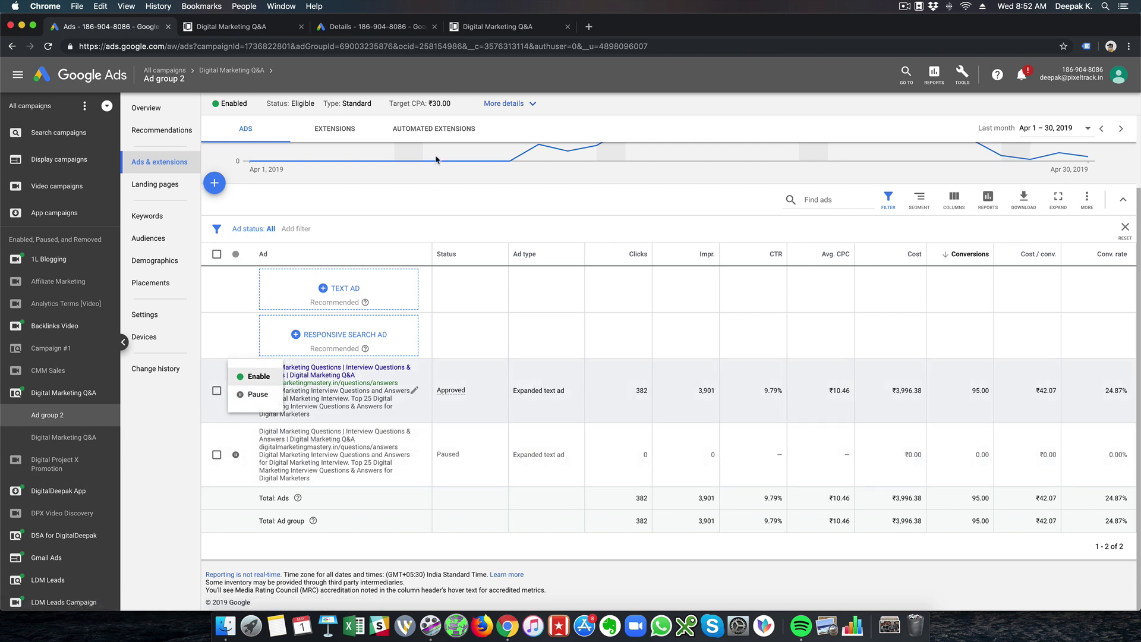
left_click(258, 395)
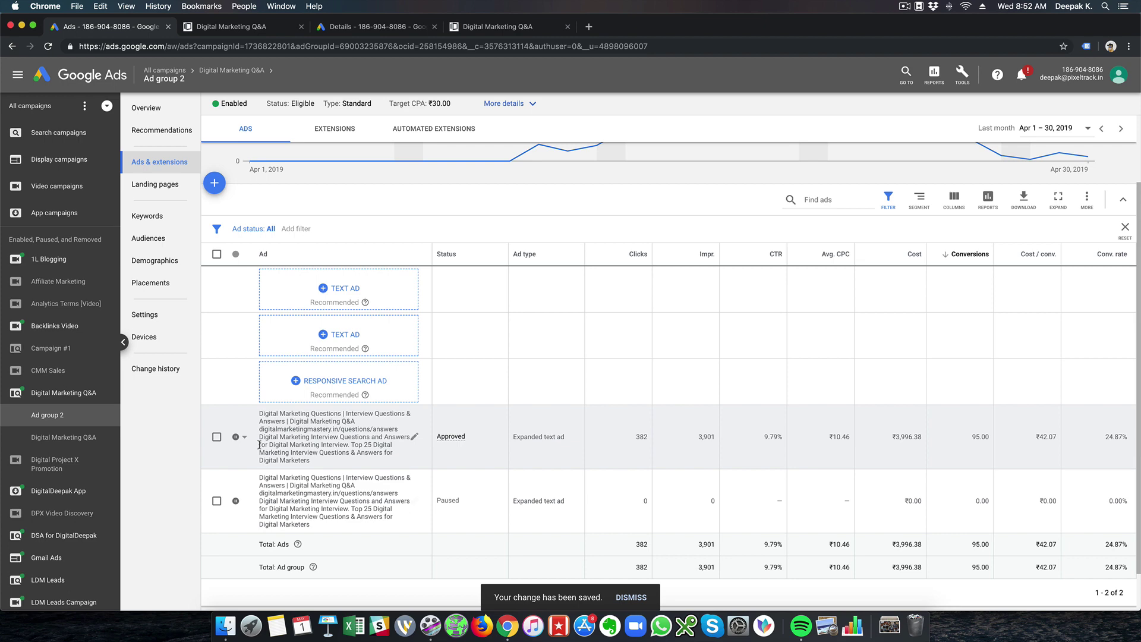
Open the Digital Marketing Q&A ad's landing page article and look it over.
left_click(105, 437)
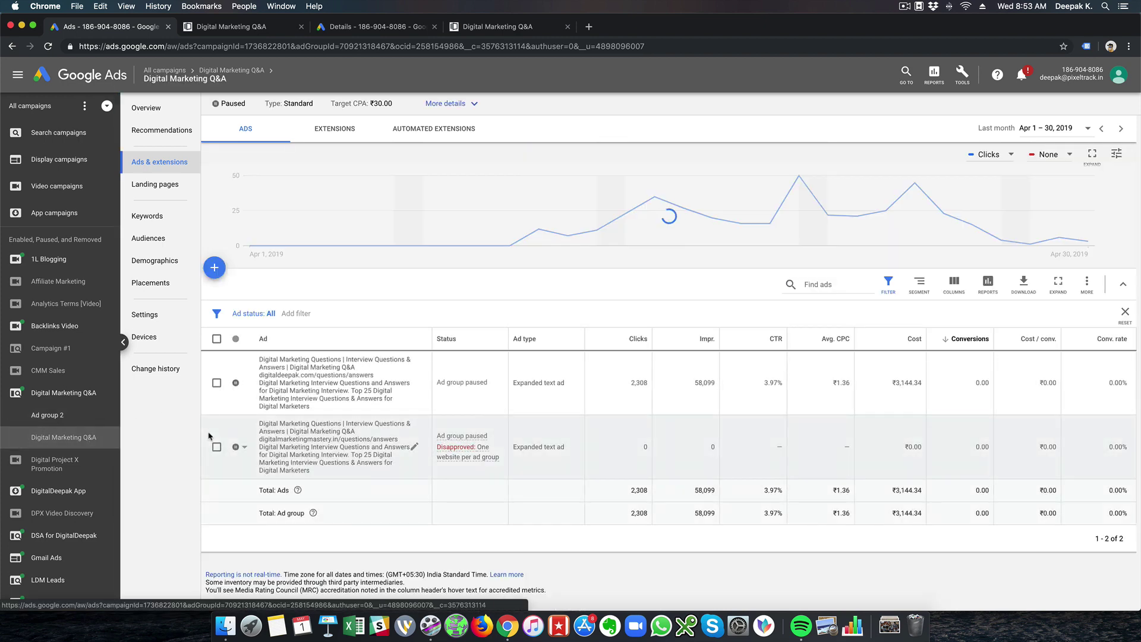
left_click(337, 367)
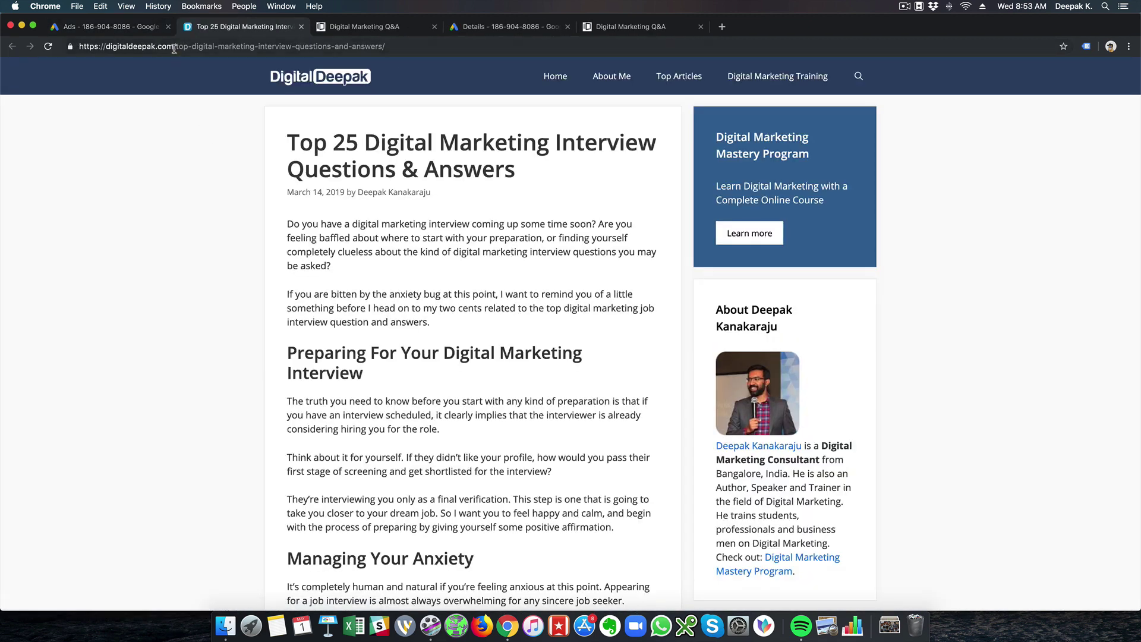
left_click_drag(174, 49, 414, 47)
left_click(414, 48)
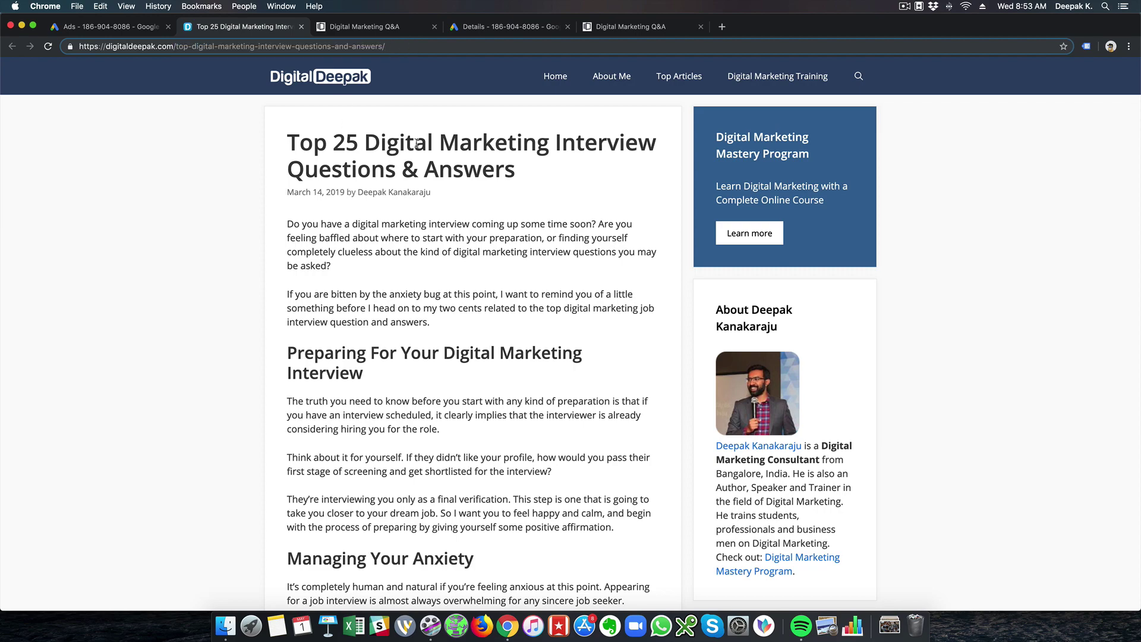
scroll(260, 204, "down", 15)
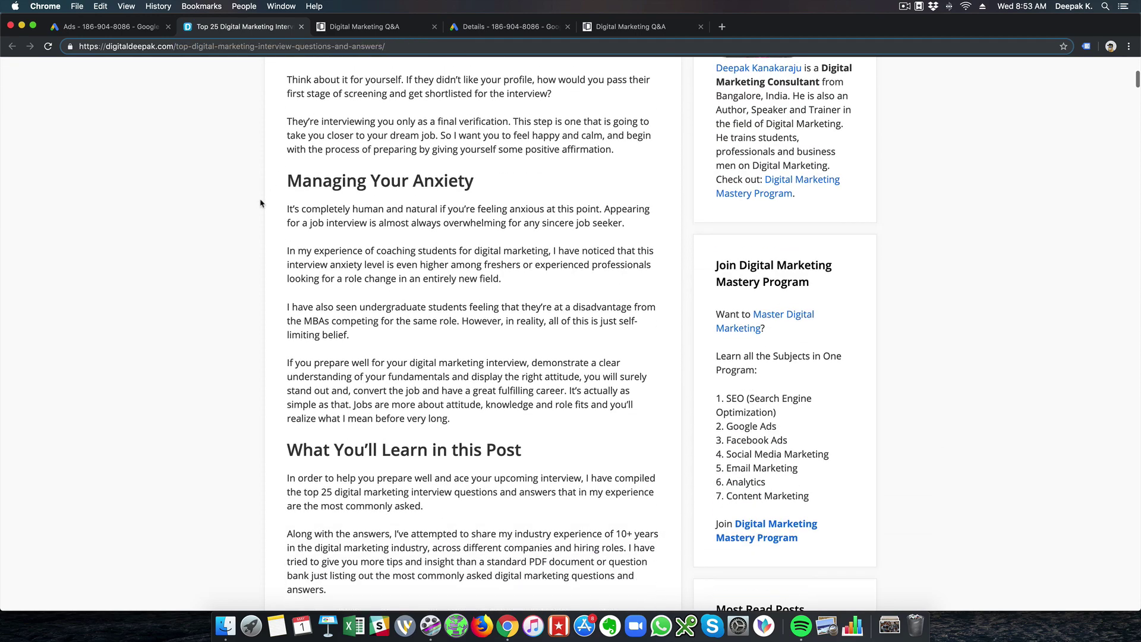
scroll(260, 204, "down", 5)
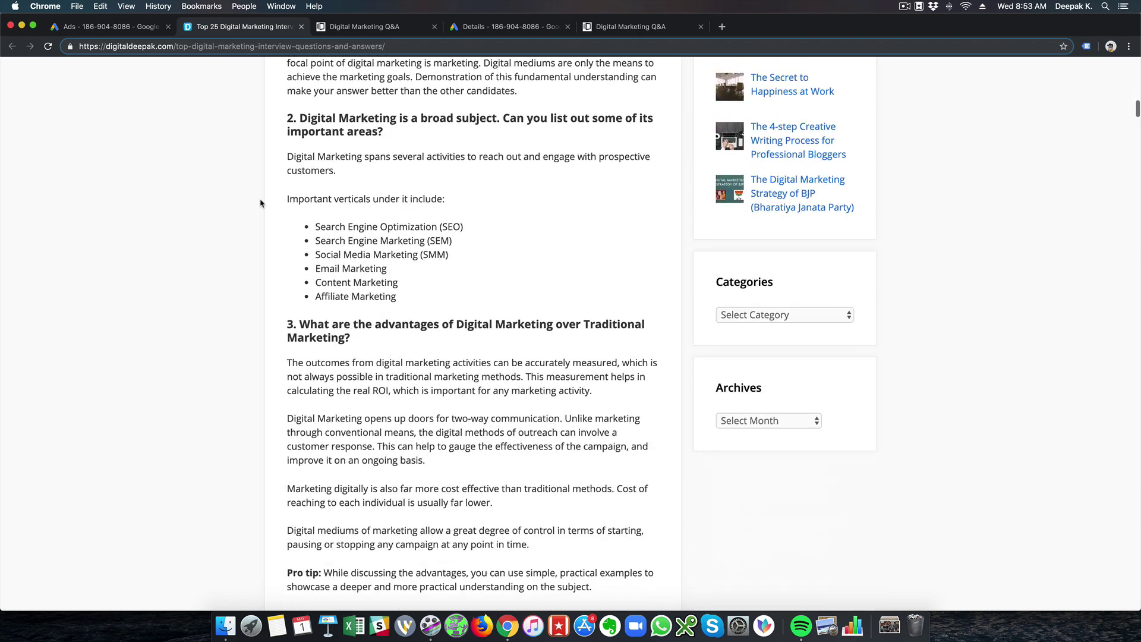
scroll(260, 204, "up", 10)
scroll(260, 204, "up", 6)
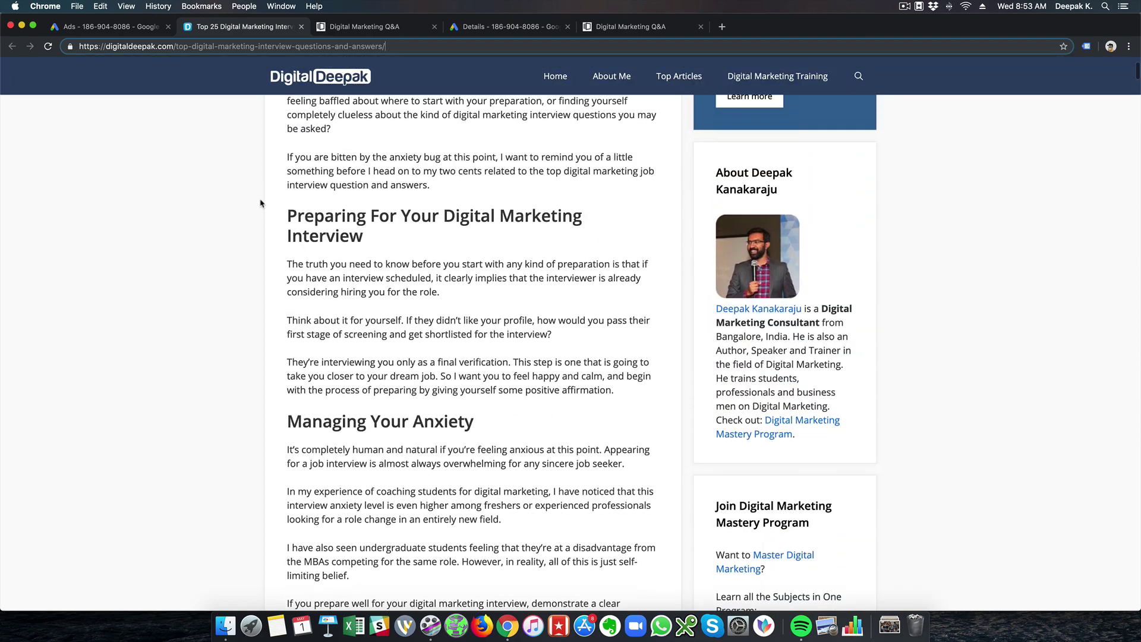
left_click(350, 27)
left_click(278, 27)
scroll(216, 192, "up", 4)
Search Google for the title 'Top 25 Digital Marketing Interview Questions & Answers'.
left_click_drag(275, 152, 654, 167)
right_click(526, 137)
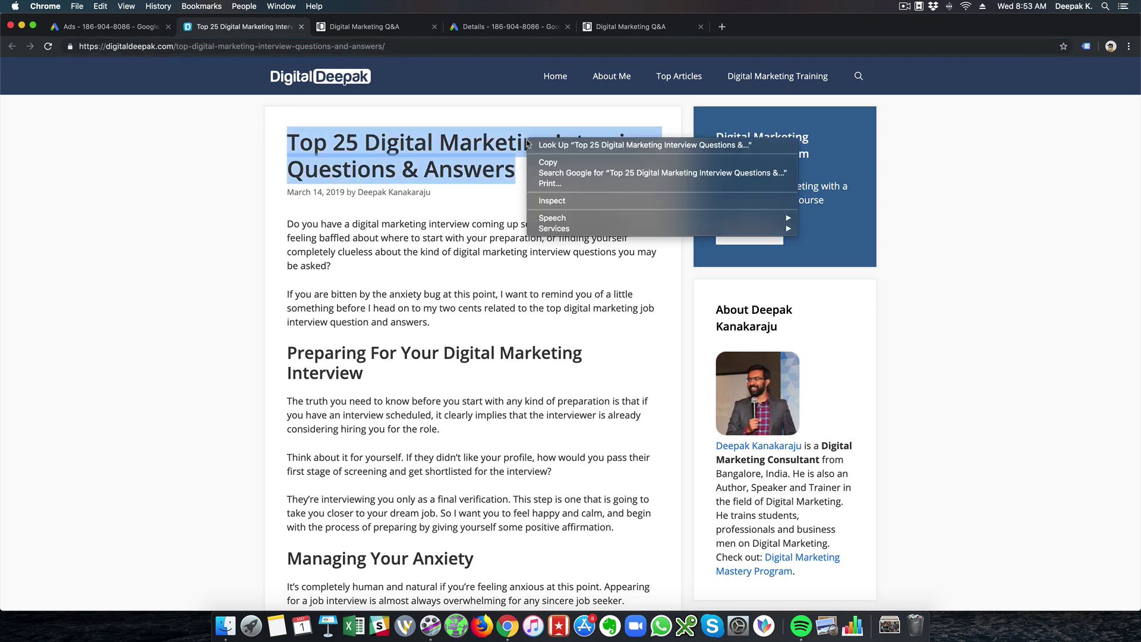
left_click(547, 173)
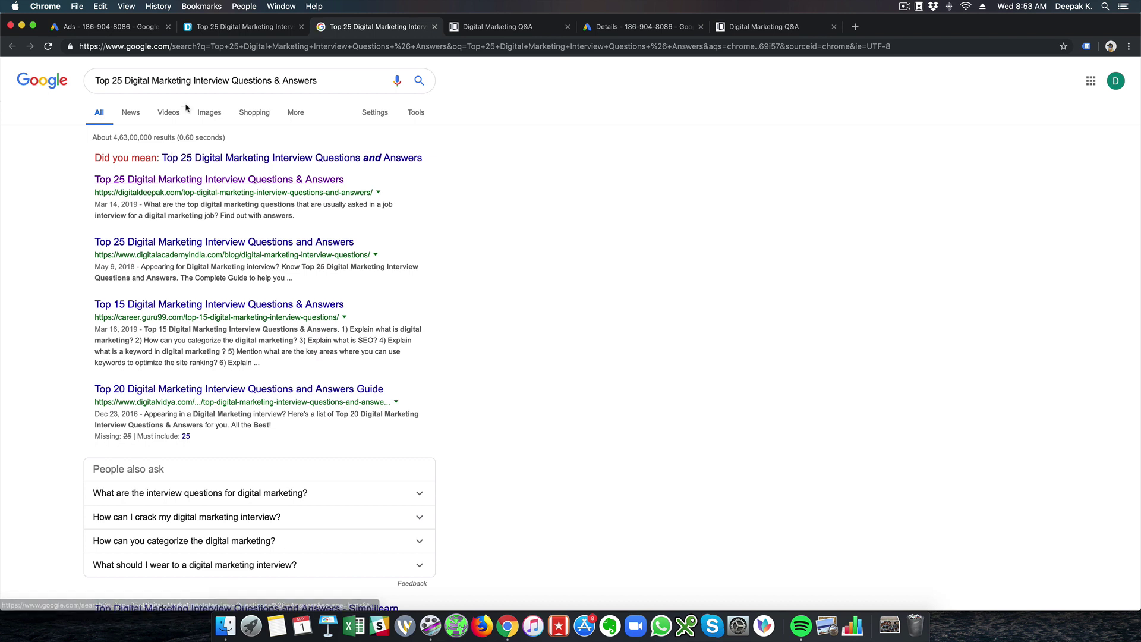
Shorten the search to 'Top Digital Marketing Interview Questions' by removing '& Answers' and '25'.
left_click_drag(276, 81, 335, 81)
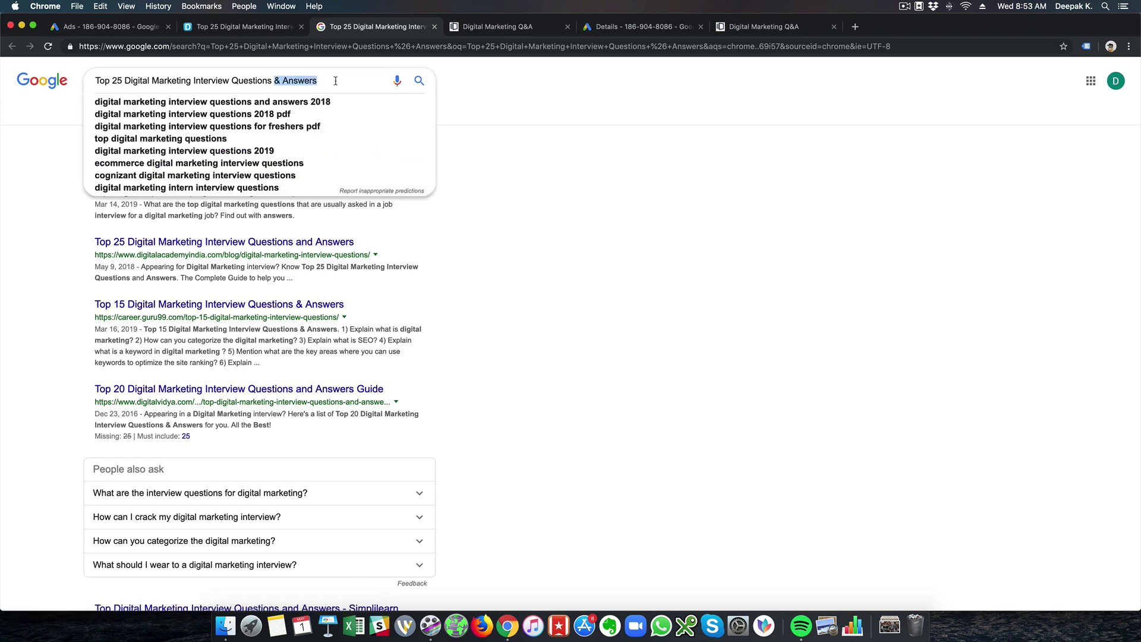
key("BackSpace")
key("Return")
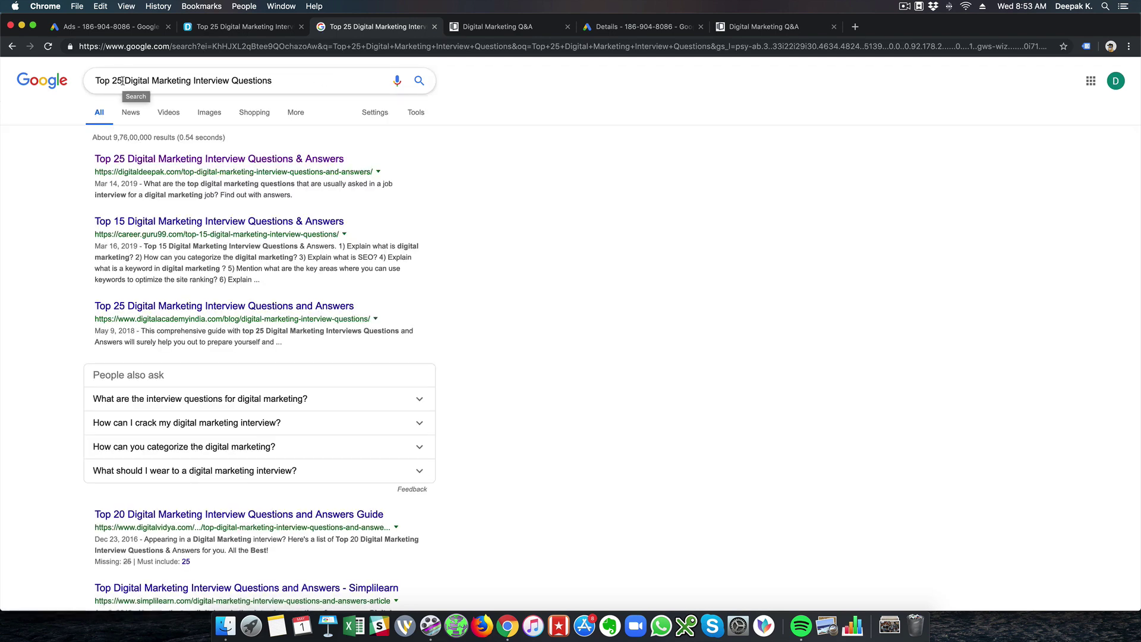
left_click_drag(120, 79, 112, 81)
key("BackSpace")
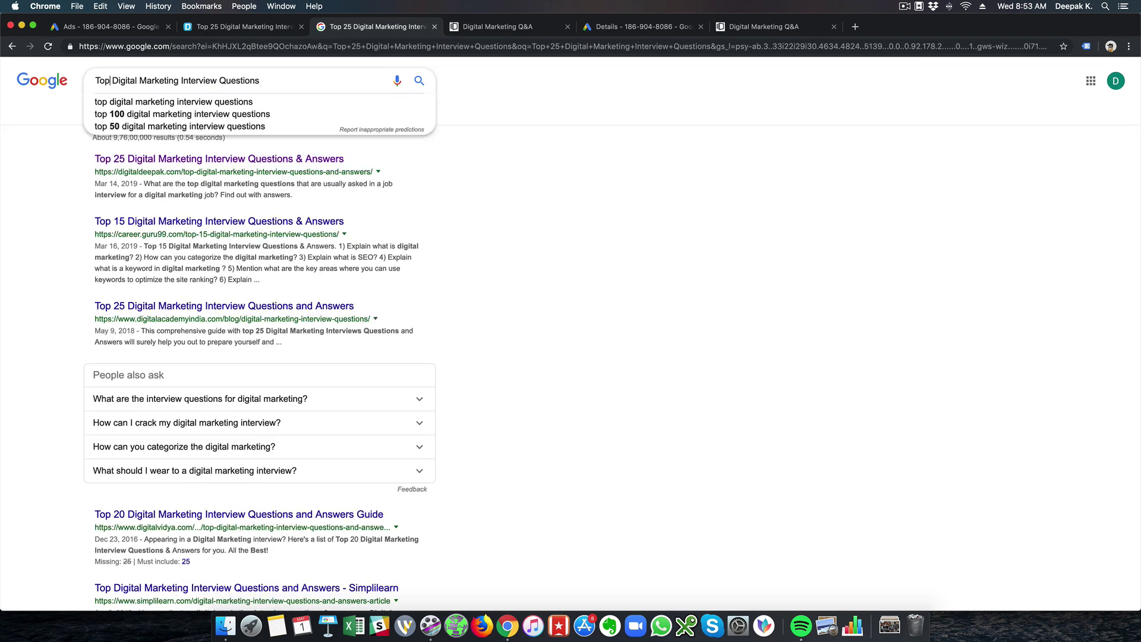
key("Return")
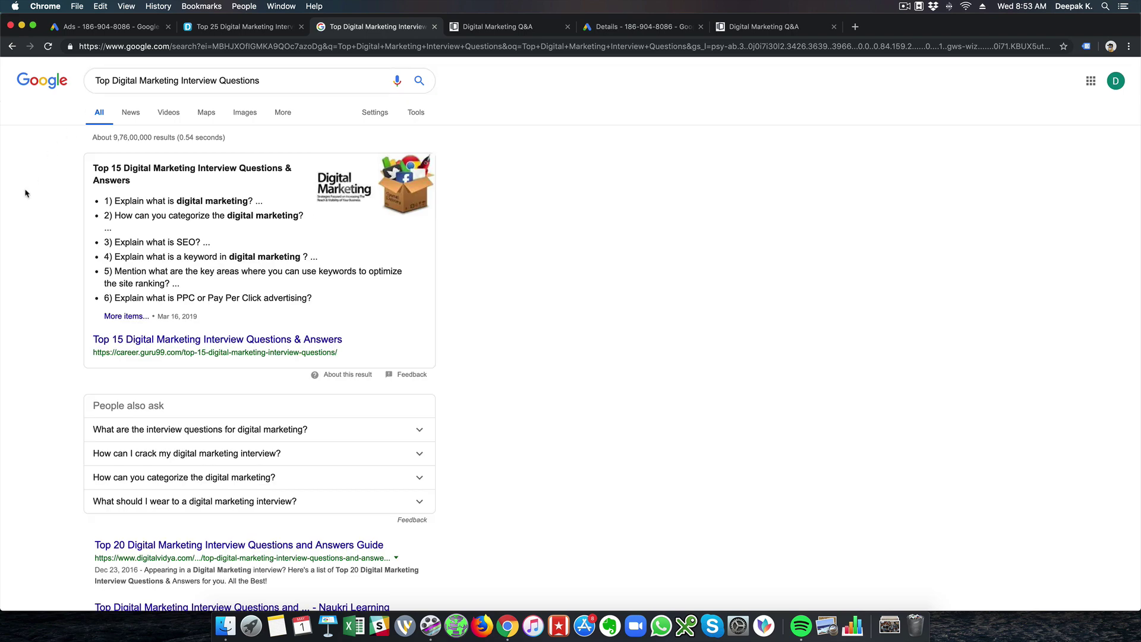
scroll(25, 193, "down", 5)
scroll(25, 193, "down", 4)
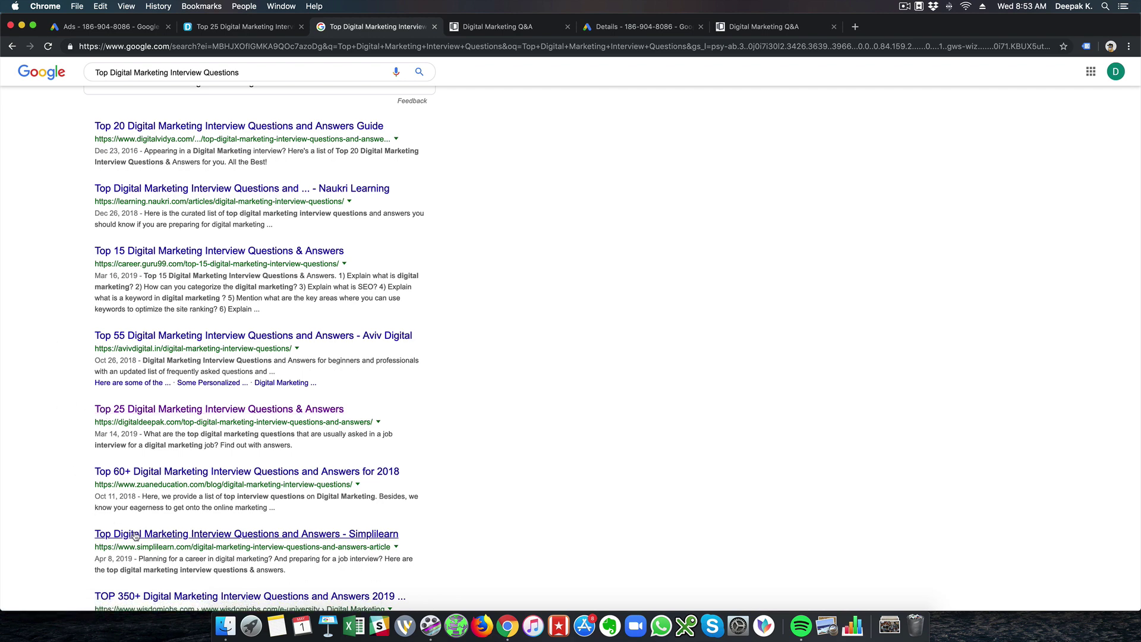
scroll(2, 314, "up", 7)
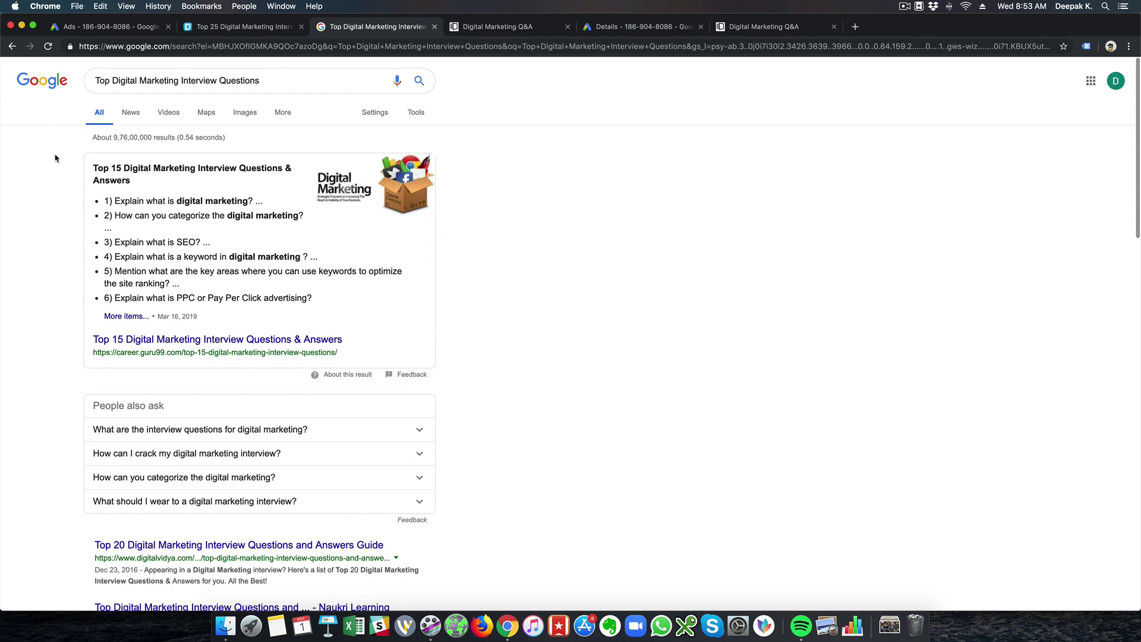
Copy the query and open a new incognito window.
left_click_drag(291, 80, 84, 81)
right_click(123, 72)
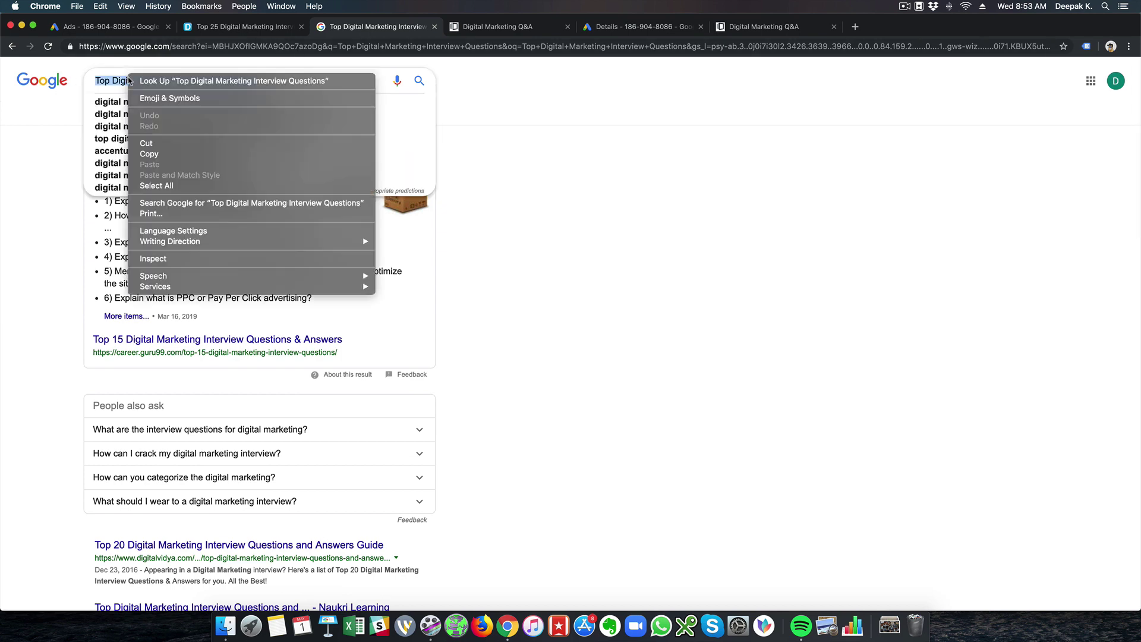
left_click(140, 155)
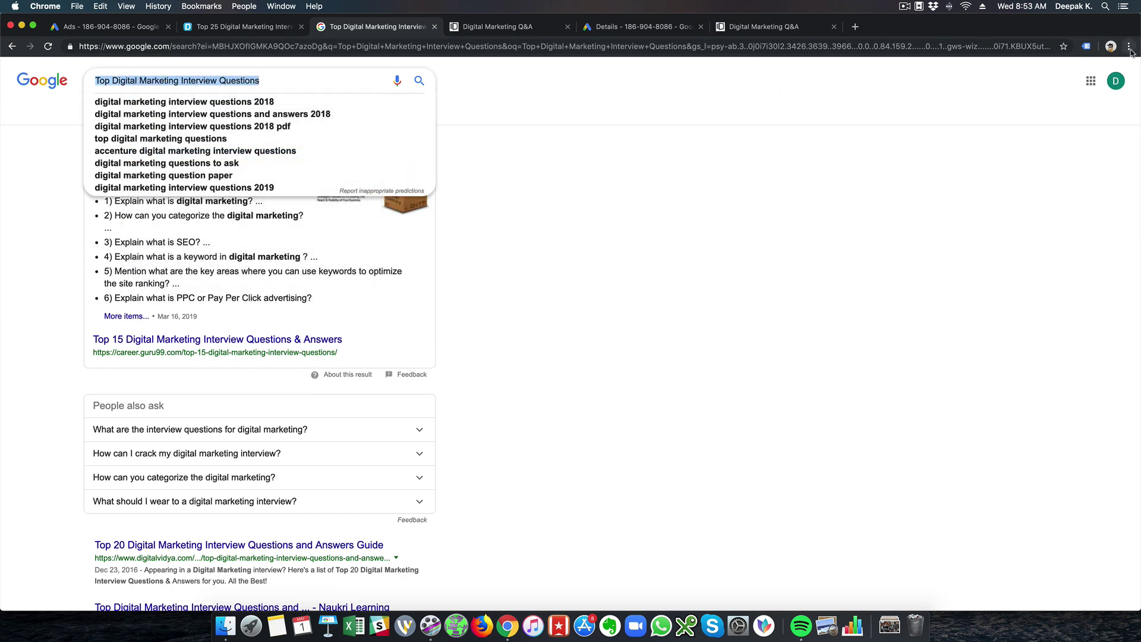
left_click(1128, 46)
left_click(1075, 101)
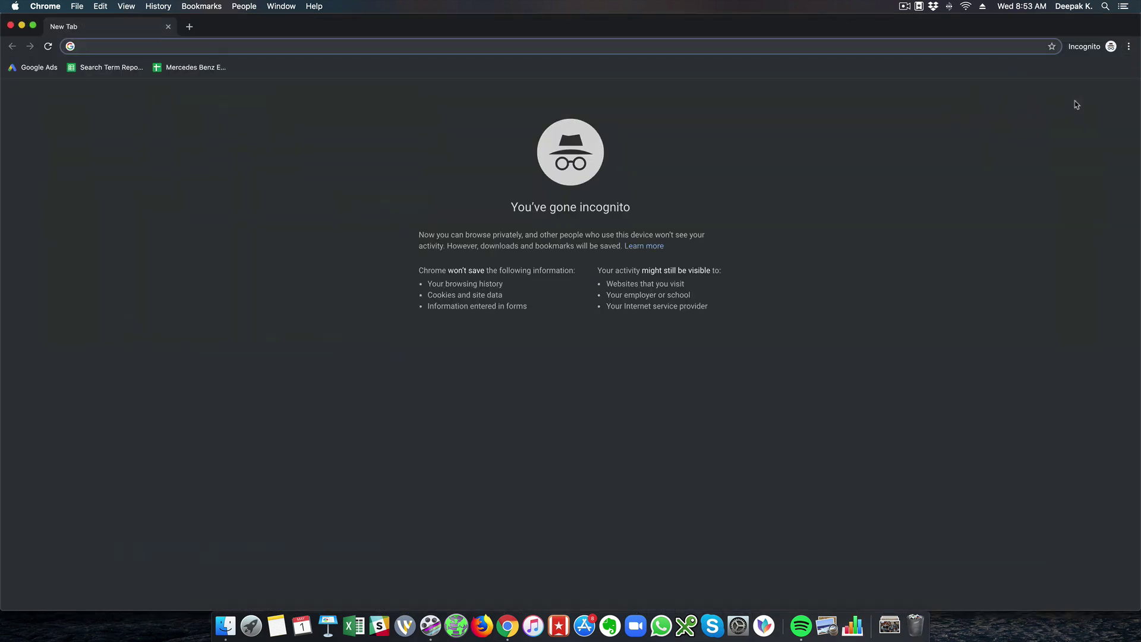
Search 'Top Digital Marketing Interview Questions' in incognito, review the results, then close the window.
key("super+v")
key("Return")
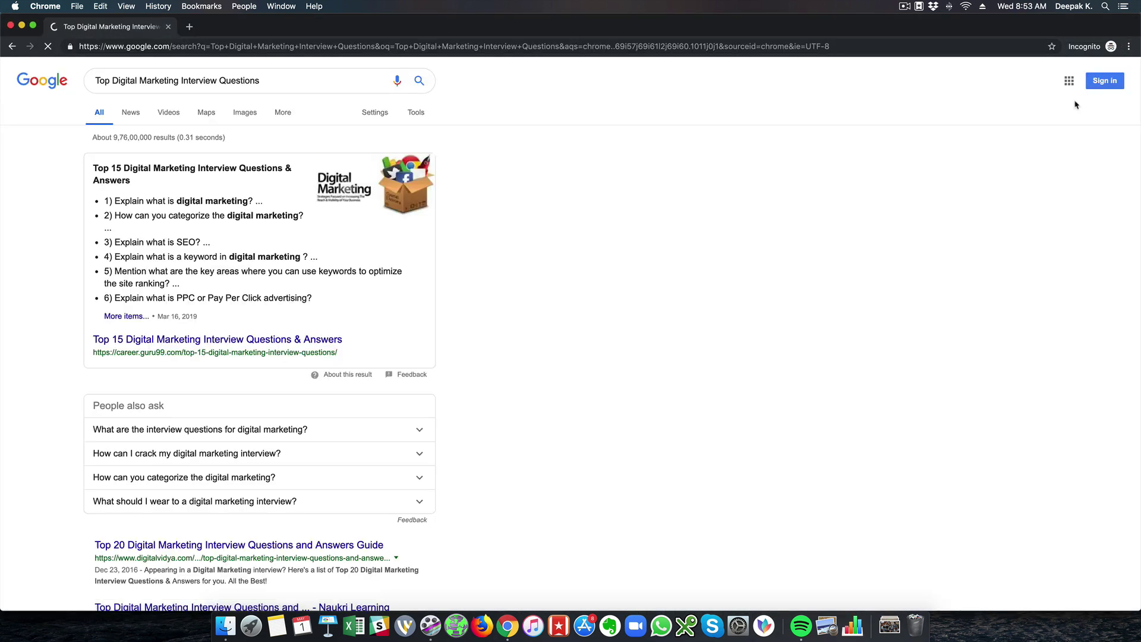
scroll(689, 226, "down", 2)
scroll(689, 227, "down", 5)
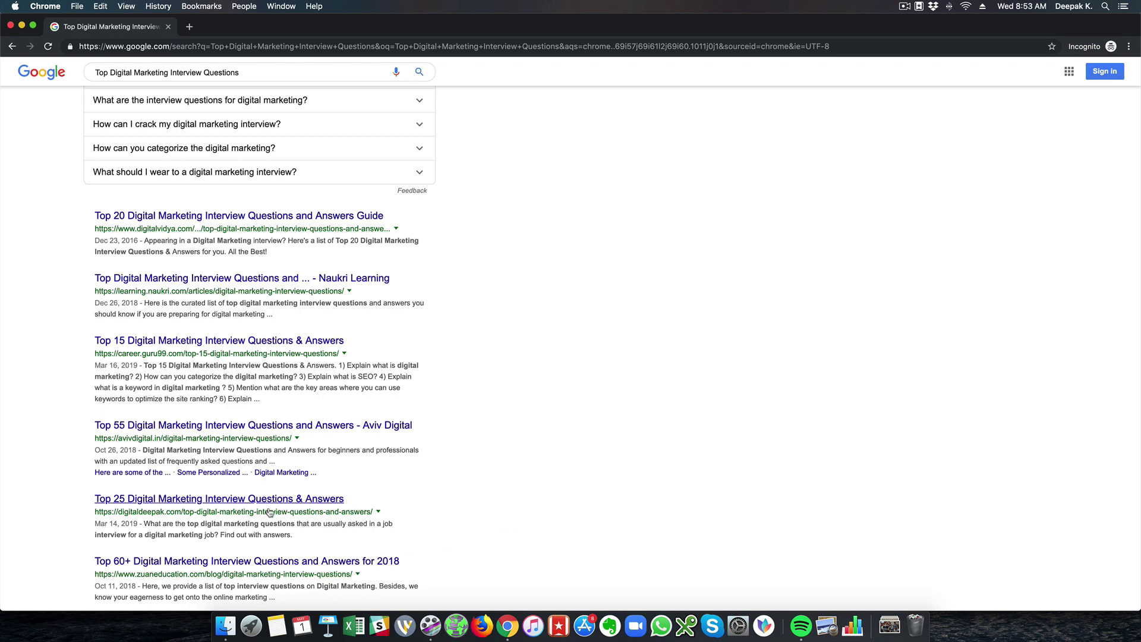
left_click(169, 26)
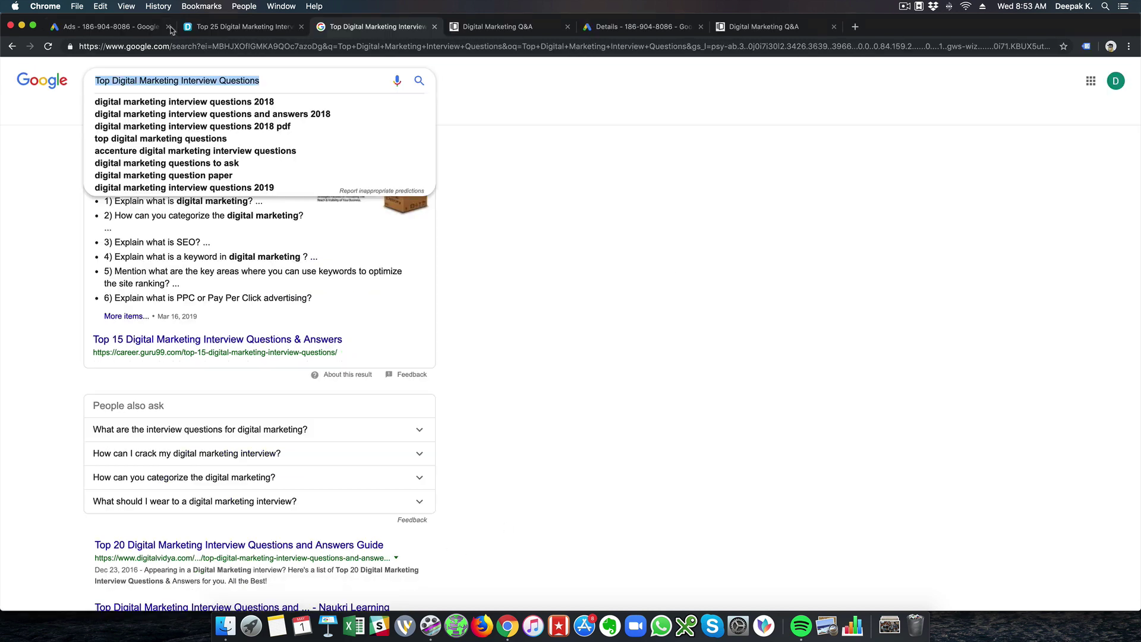
Back in Google Ads, re-enable the digitaldeepak.com ad.
left_click(124, 26)
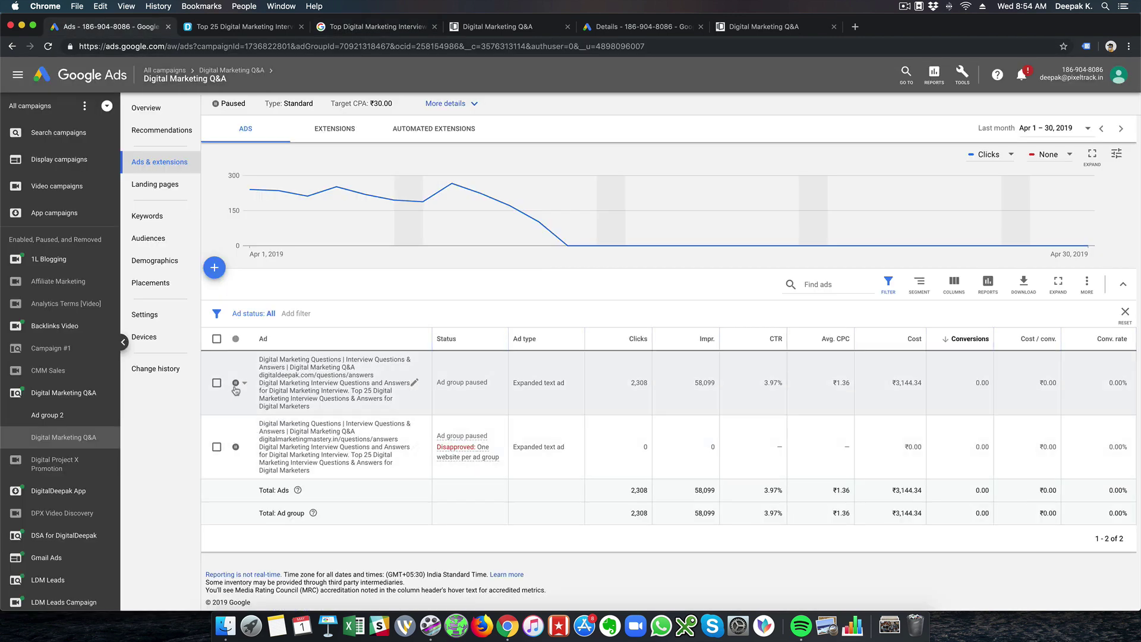
left_click(236, 383)
left_click(256, 388)
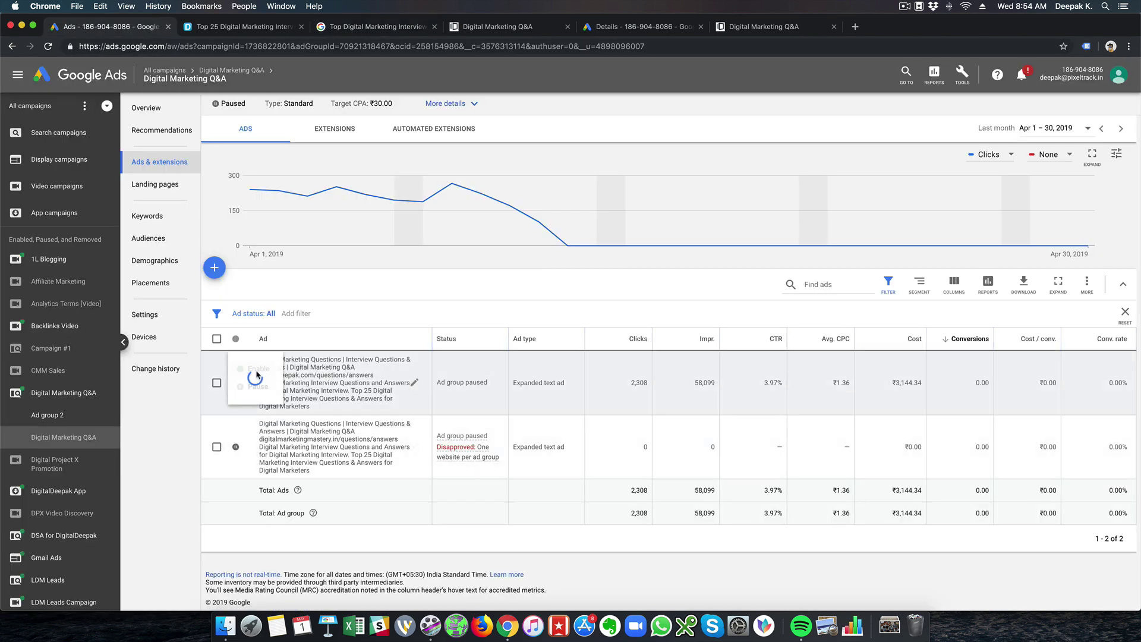
Preview the ad's landing page, close the duplicate article tab, and return to the ads list.
left_click(313, 371)
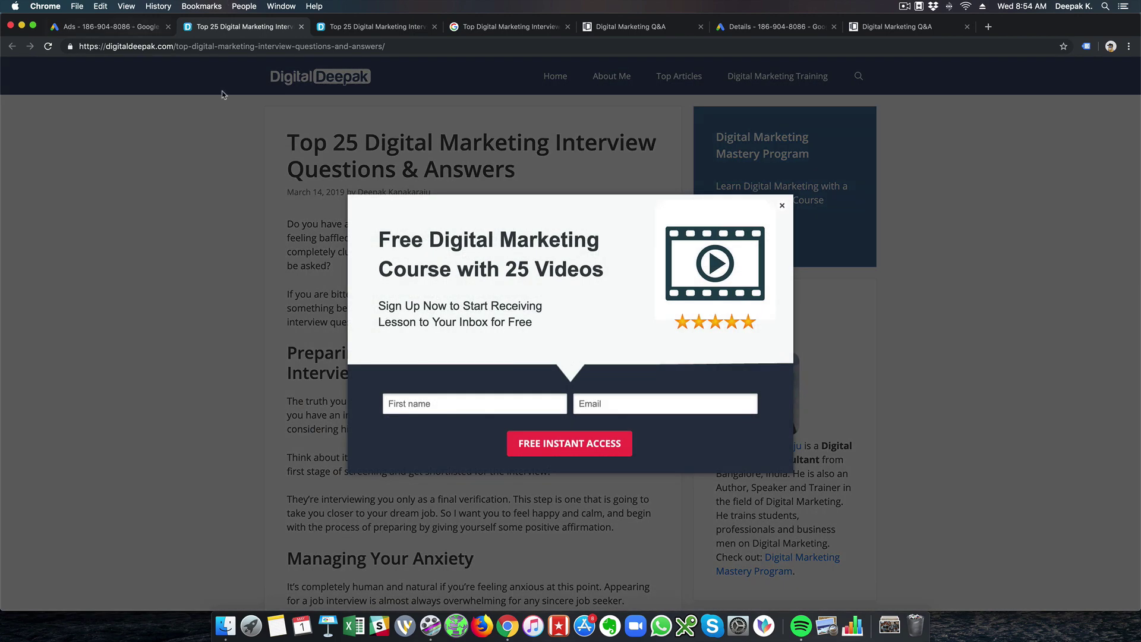
left_click(782, 205)
key("super+w")
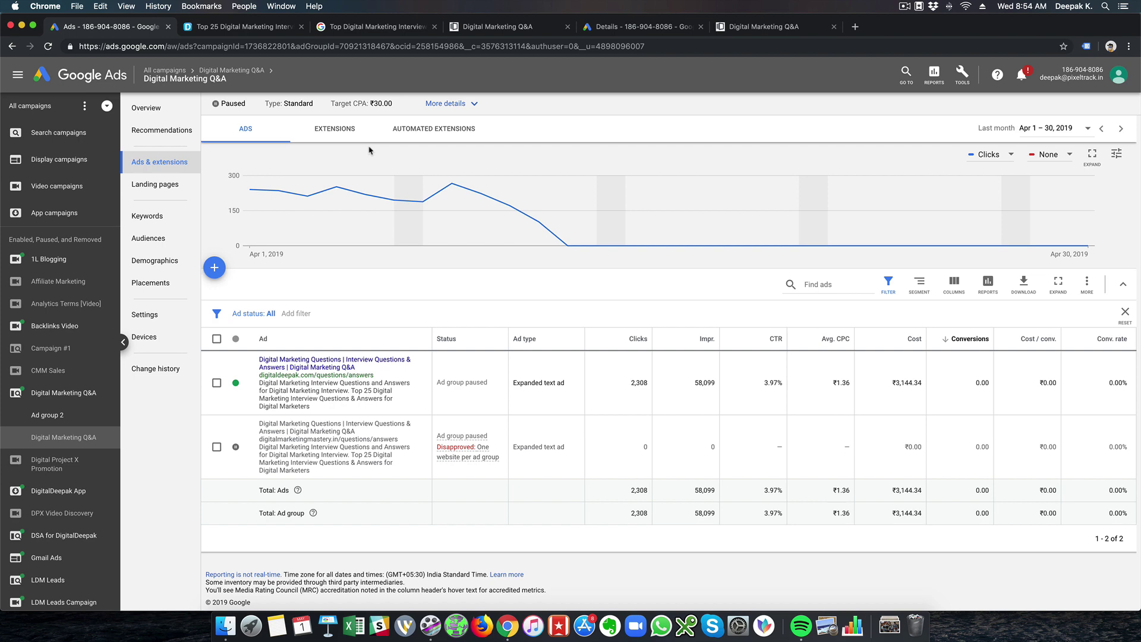
left_click(265, 32)
left_click(365, 285)
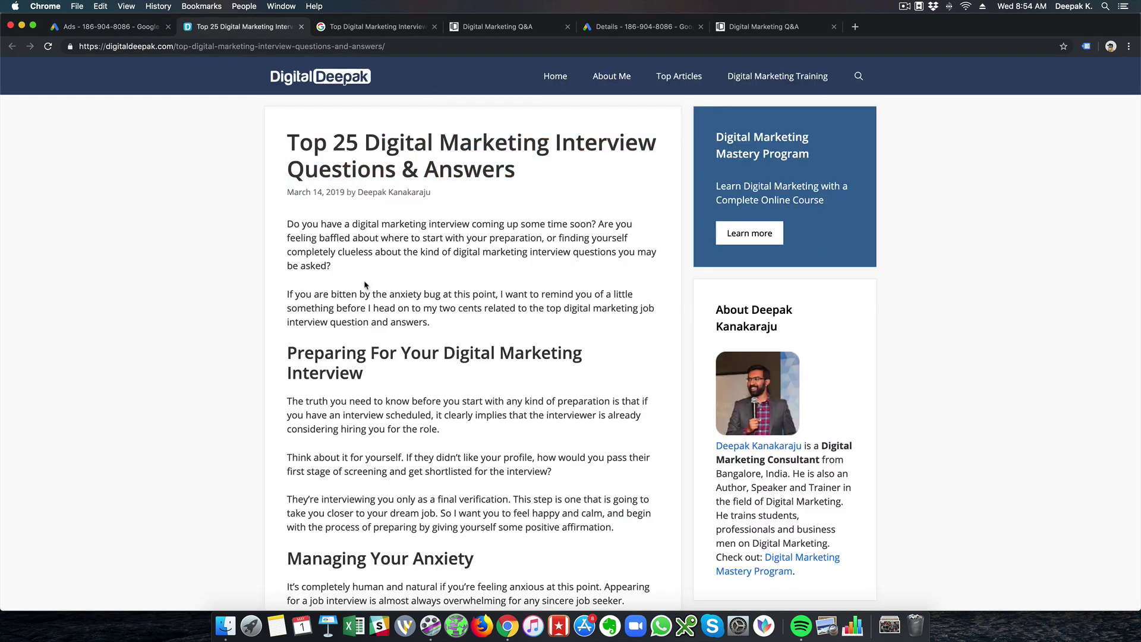
left_click(98, 28)
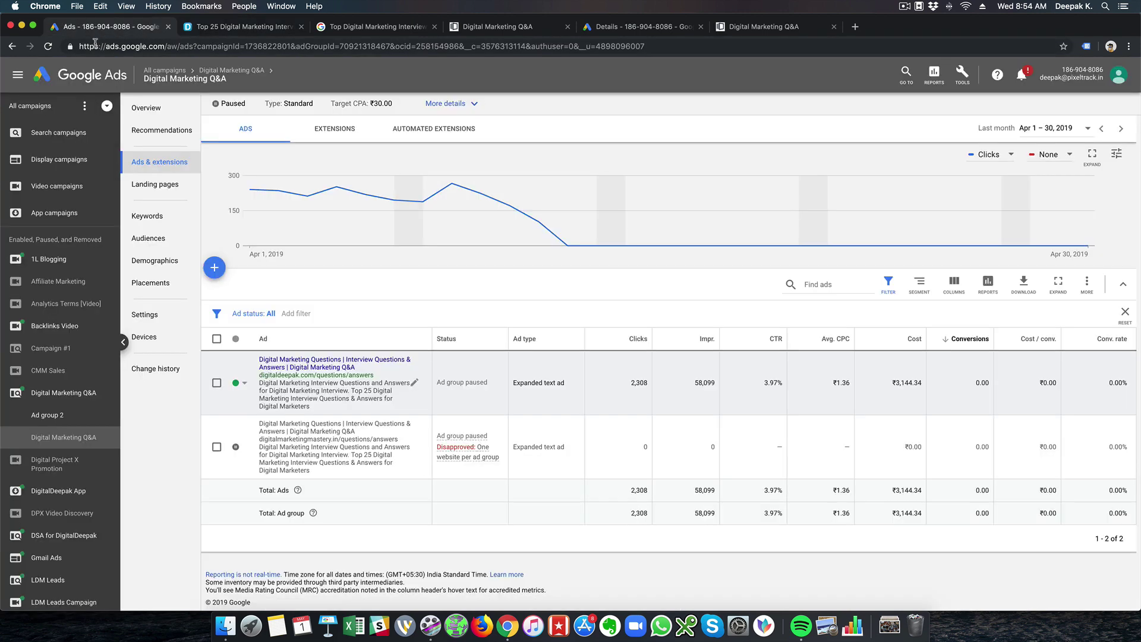
Set the Digital Marketing Q&A ad group's status to Enabled and save.
left_click(146, 315)
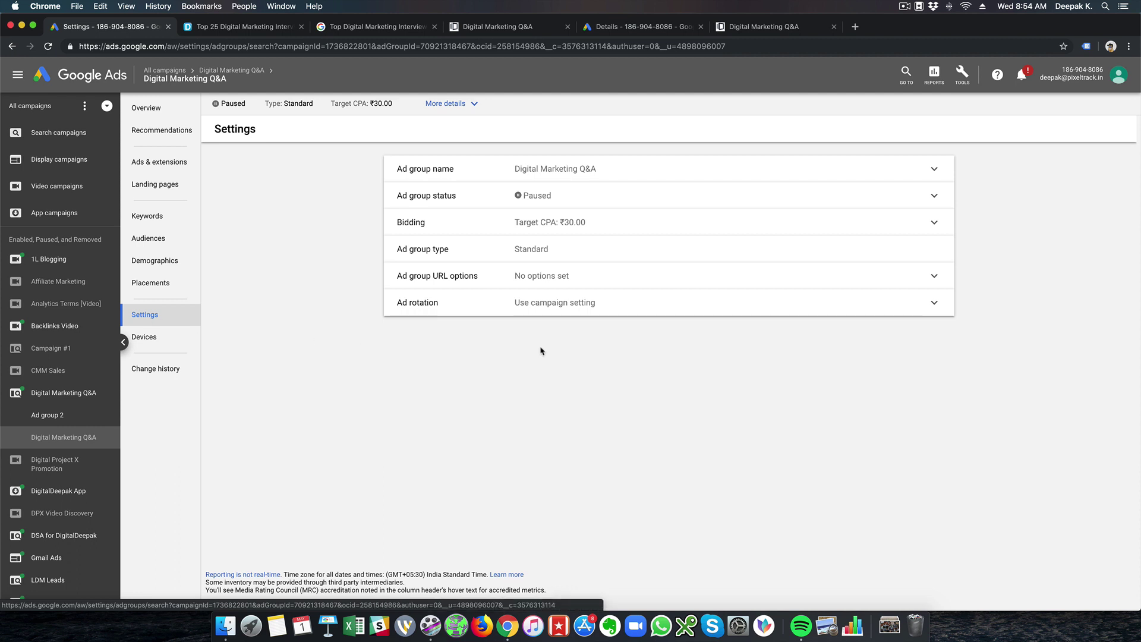
left_click(534, 196)
left_click(546, 221)
left_click(546, 222)
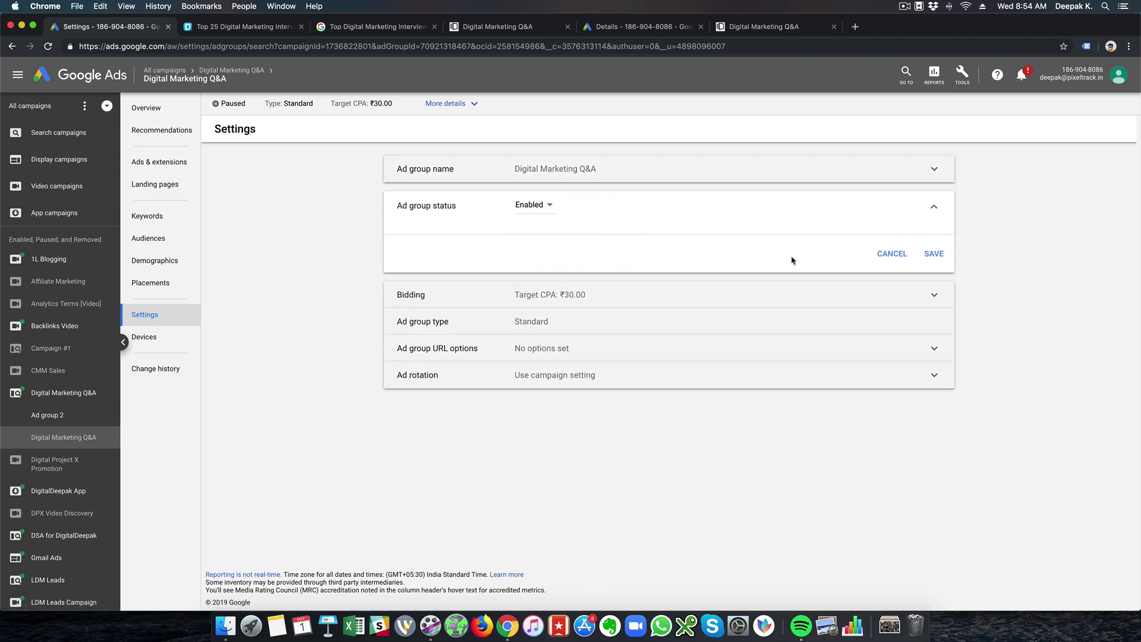
left_click(934, 253)
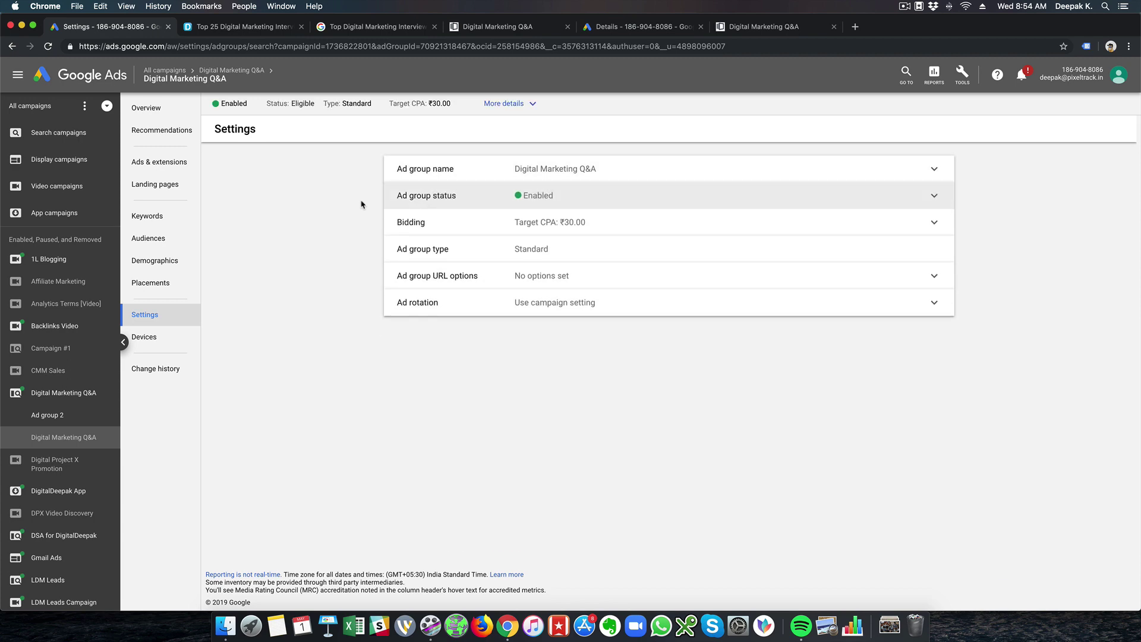
Change campaign bidding to Maximize clicks with a ₹5.00 maximum CPC limit.
left_click(550, 290)
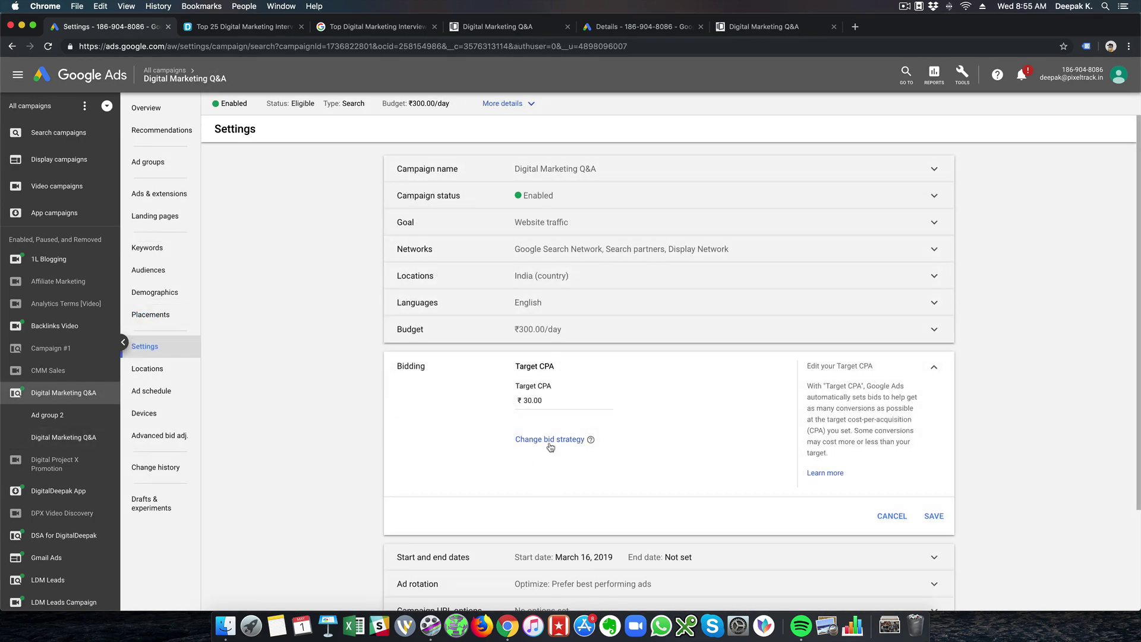
left_click(550, 440)
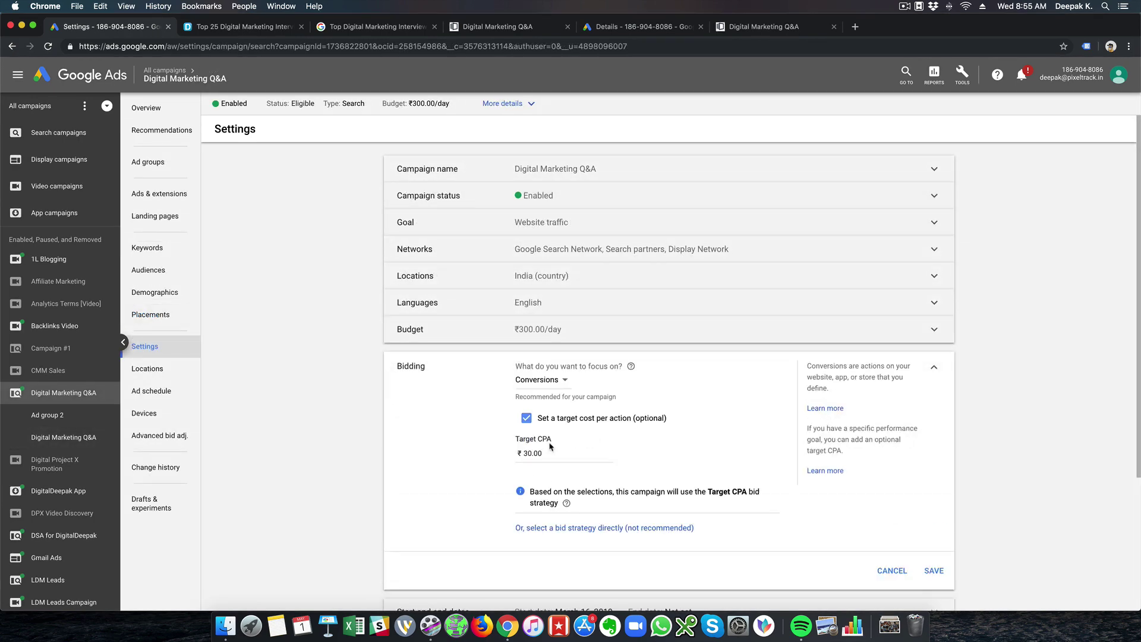
left_click(545, 386)
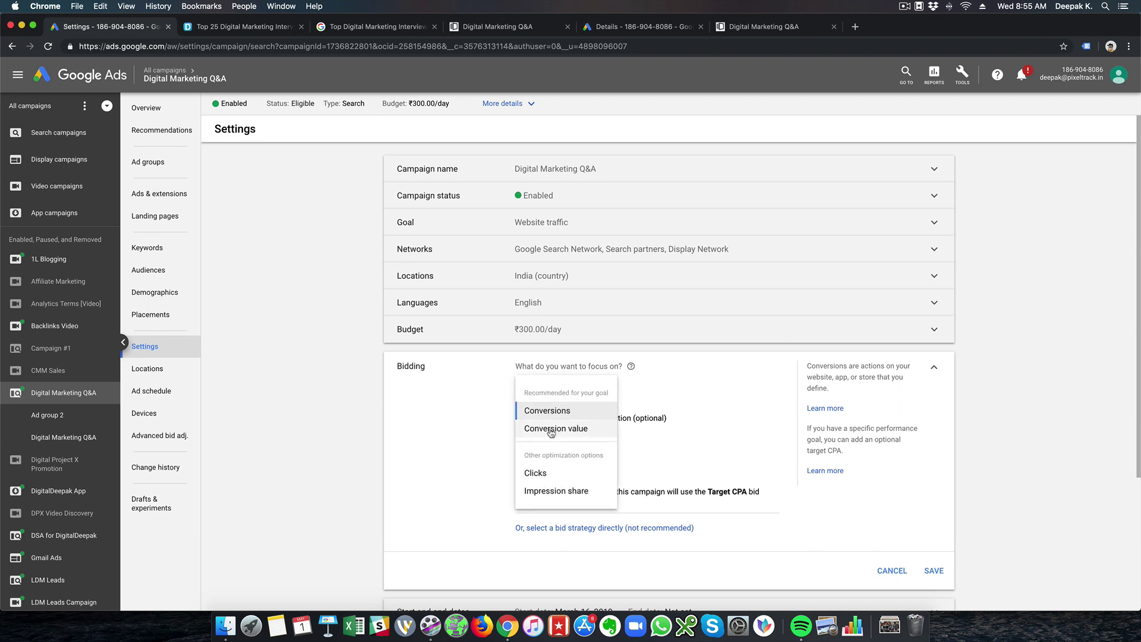
left_click(554, 474)
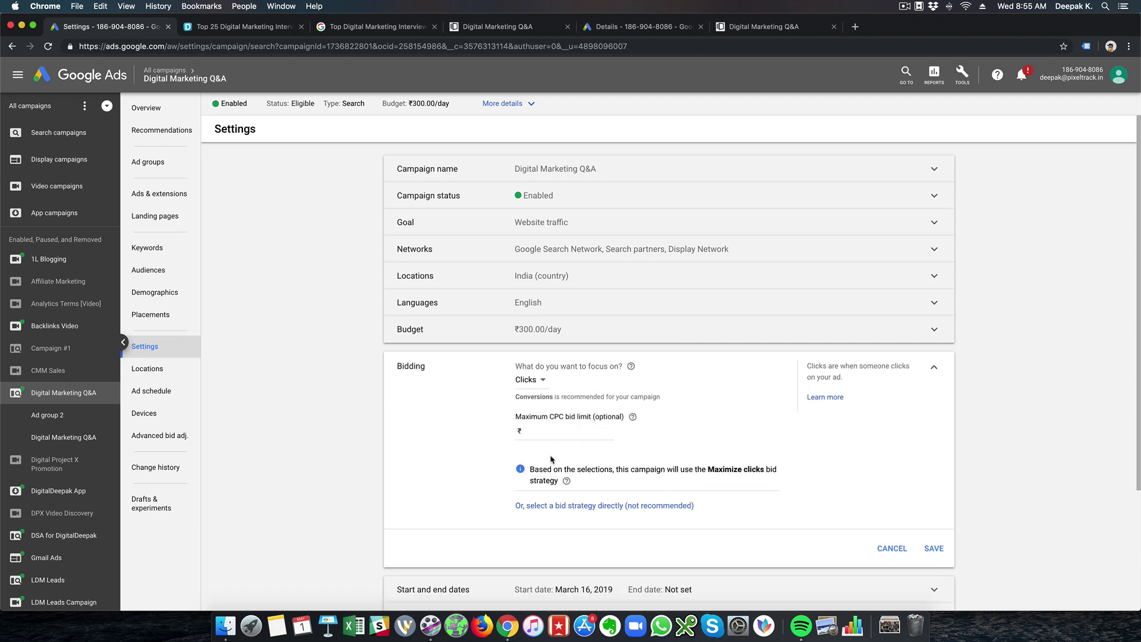
left_click(549, 431)
left_click(931, 548)
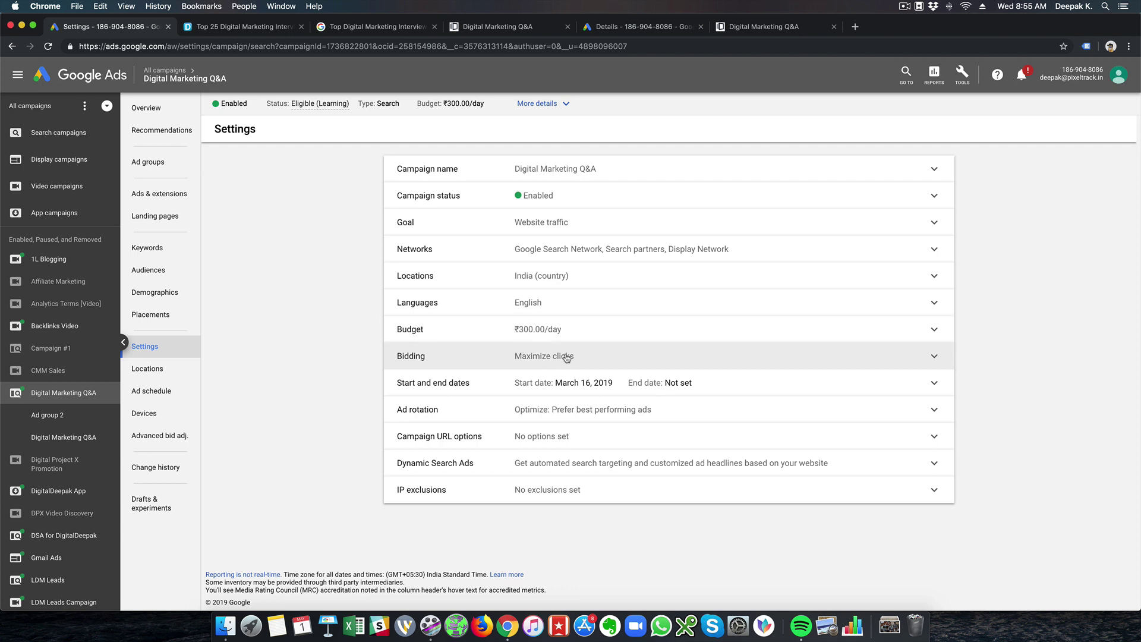
left_click(46, 394)
left_click(47, 395)
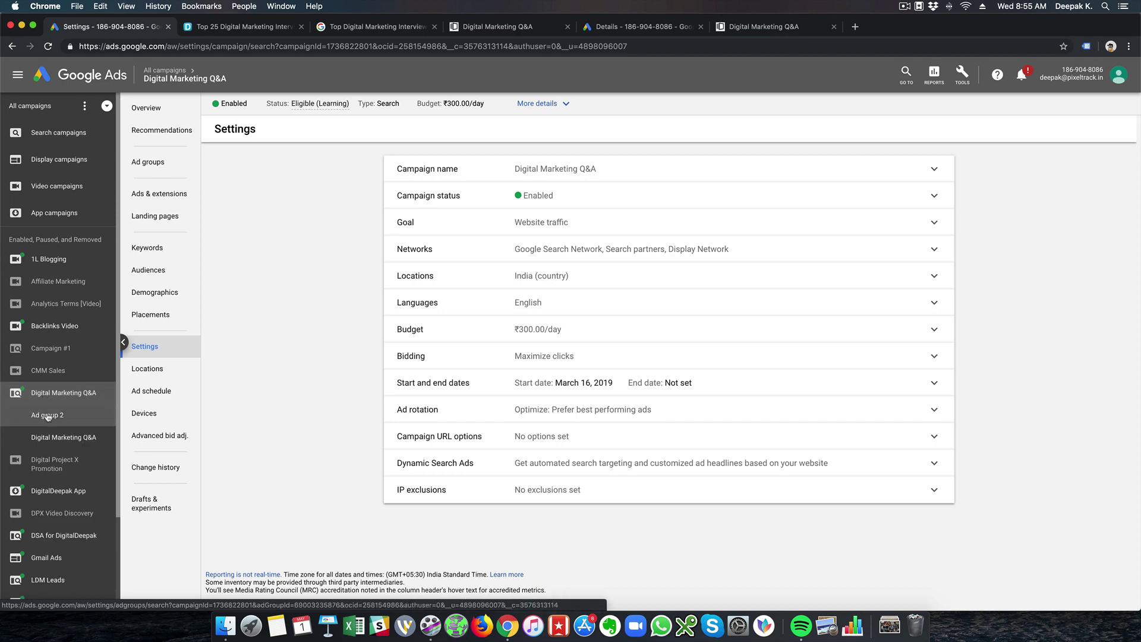
Go from the campaign overview to Ad group 2, then to the Digital Marketing Q&A ad group overview.
left_click(147, 107)
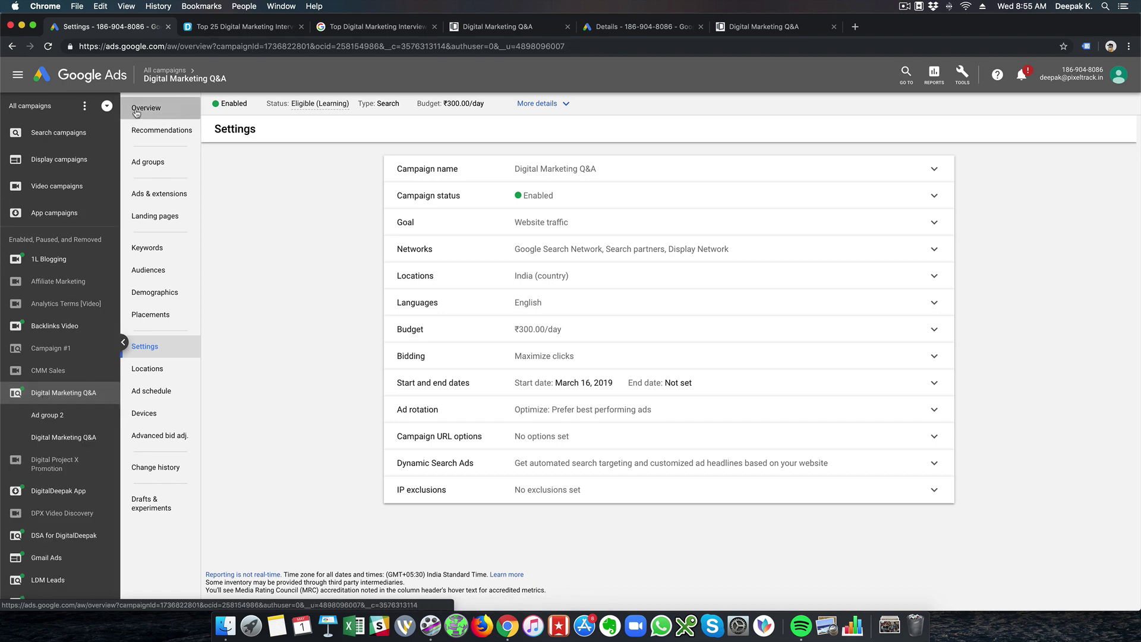
left_click(59, 416)
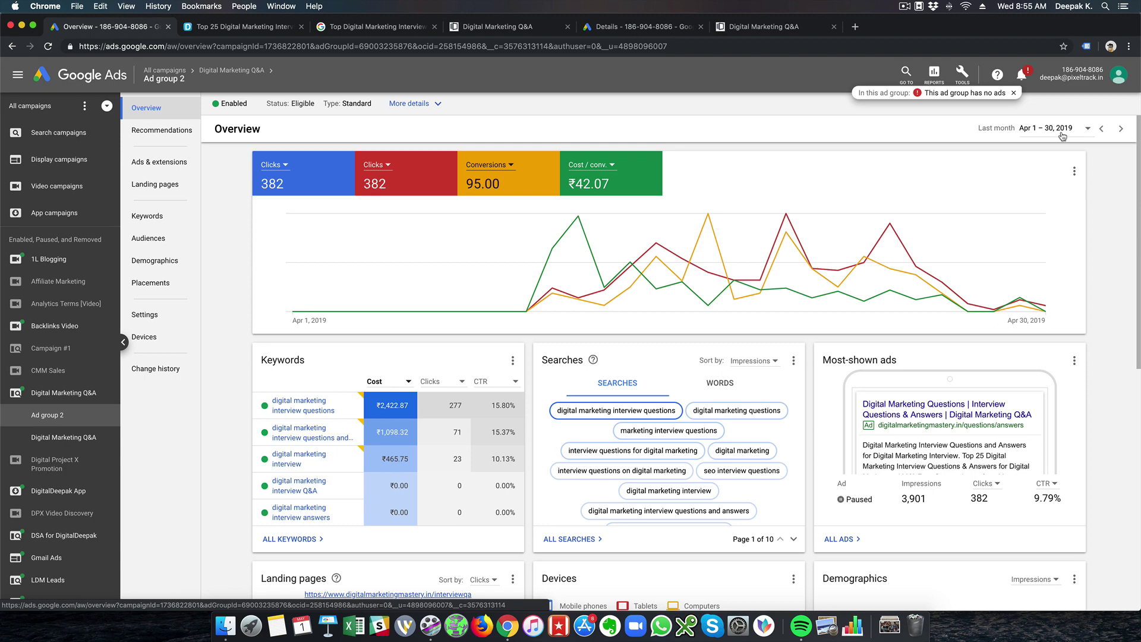
left_click(83, 437)
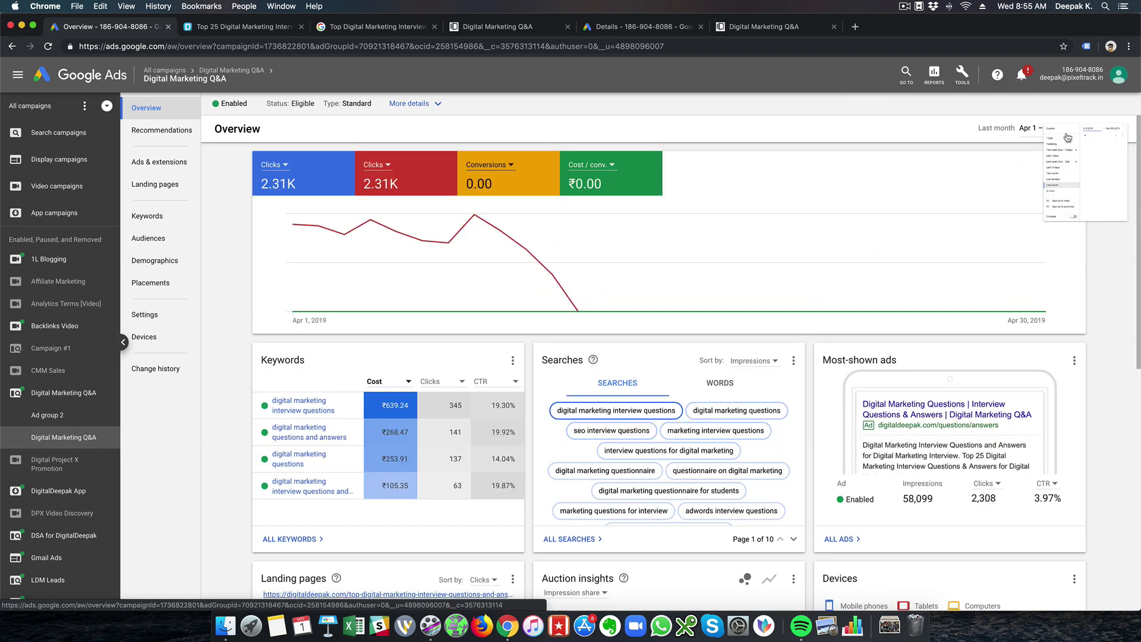
Switch the third overview chart card from Conversions to Avg. CPC.
left_click(1067, 130)
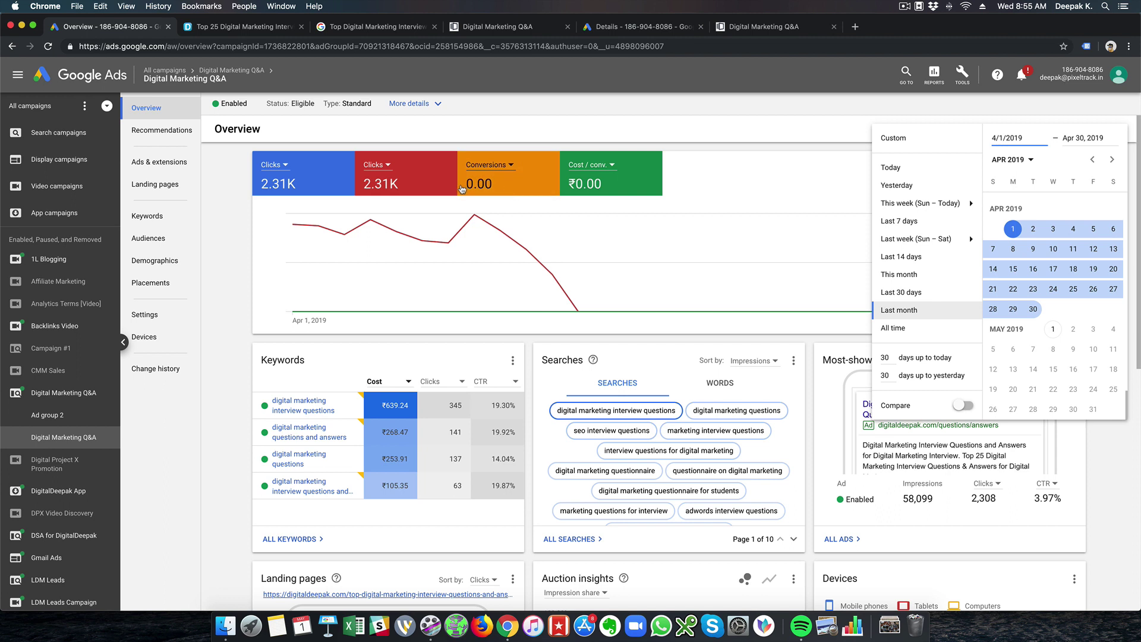
left_click(494, 168)
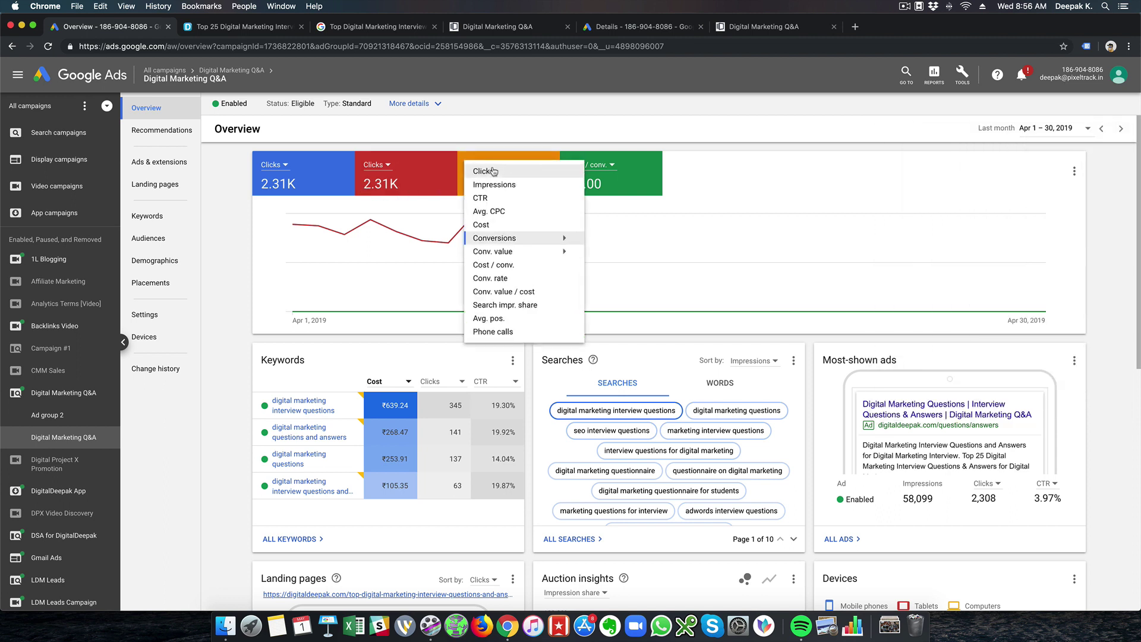
left_click(494, 212)
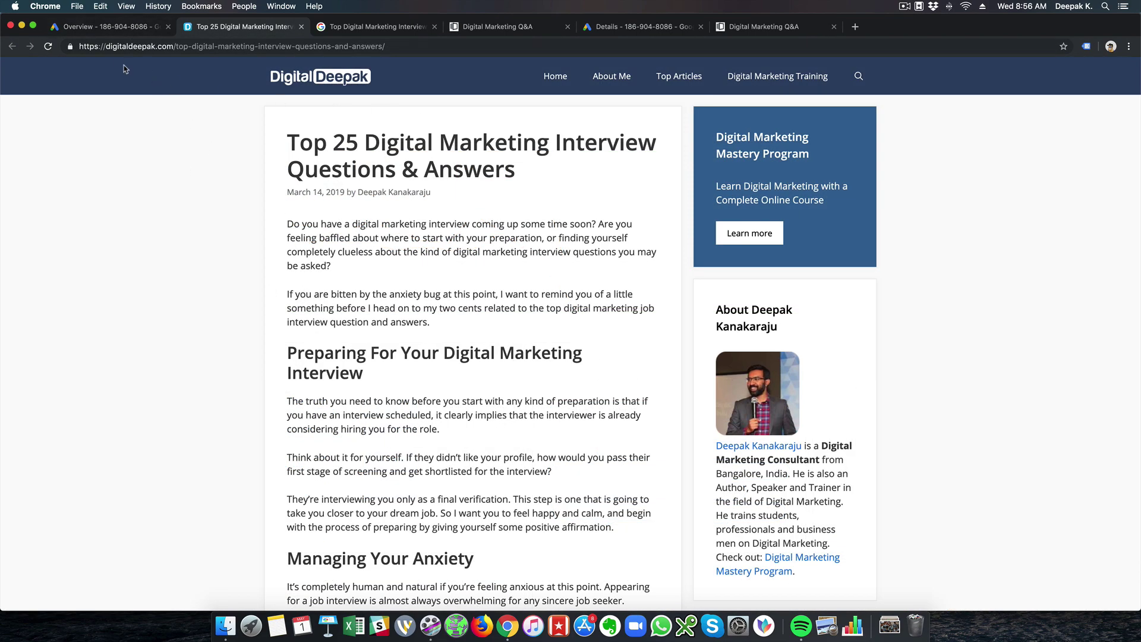
Close the search results, Q&A, conversion details and eBook tabs, then return to Google Ads.
left_click(114, 30)
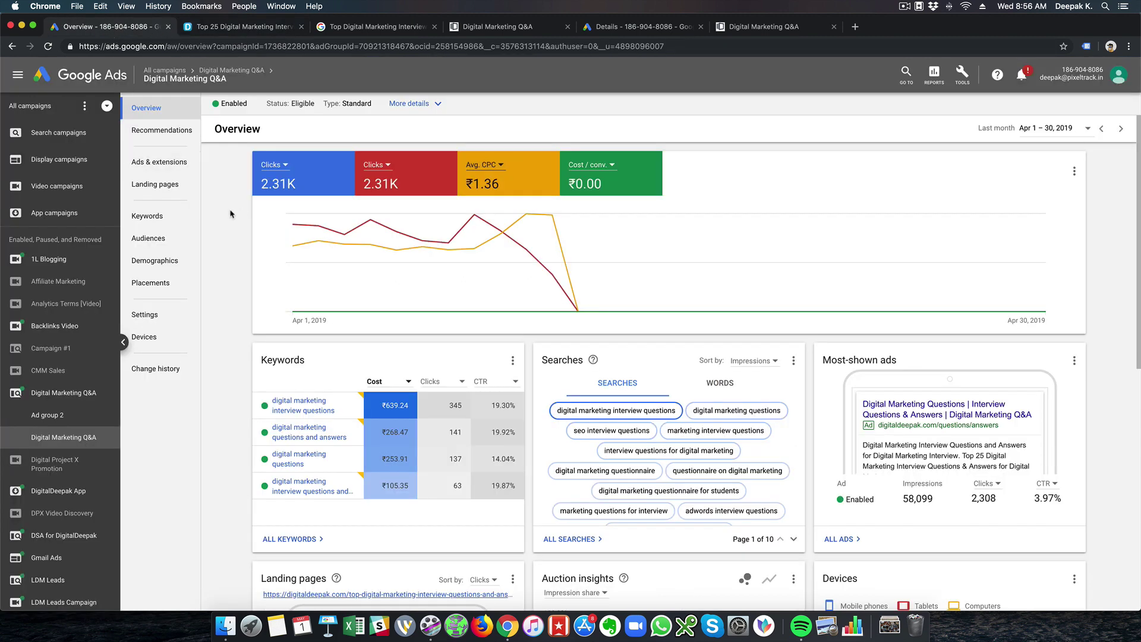
left_click(434, 27)
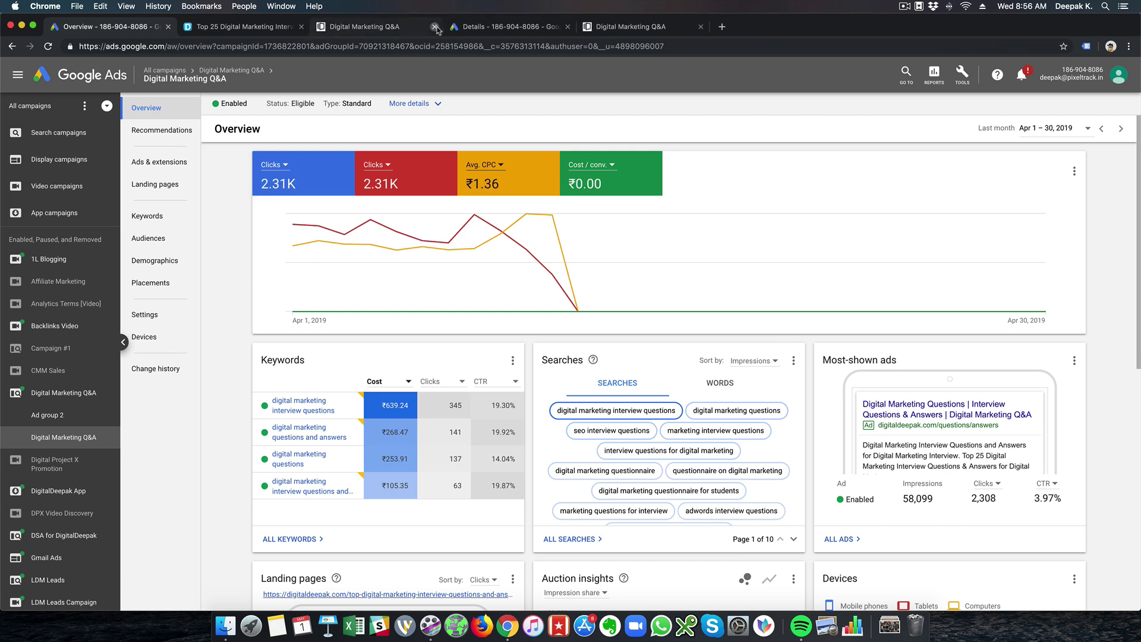
left_click(434, 27)
left_click(401, 28)
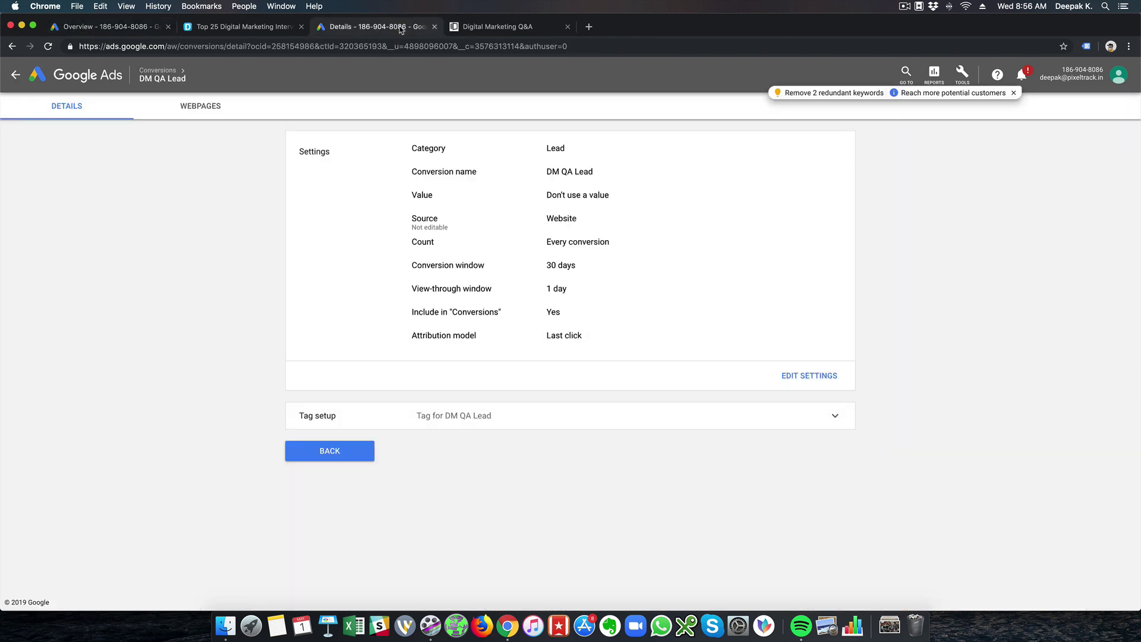
left_click(433, 27)
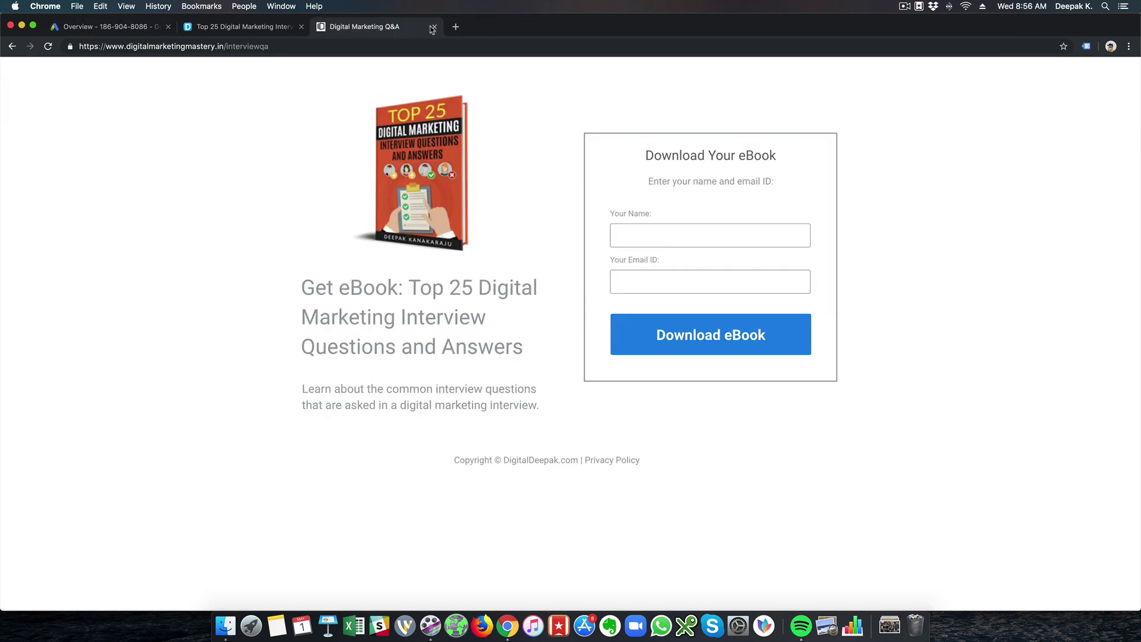
left_click(432, 27)
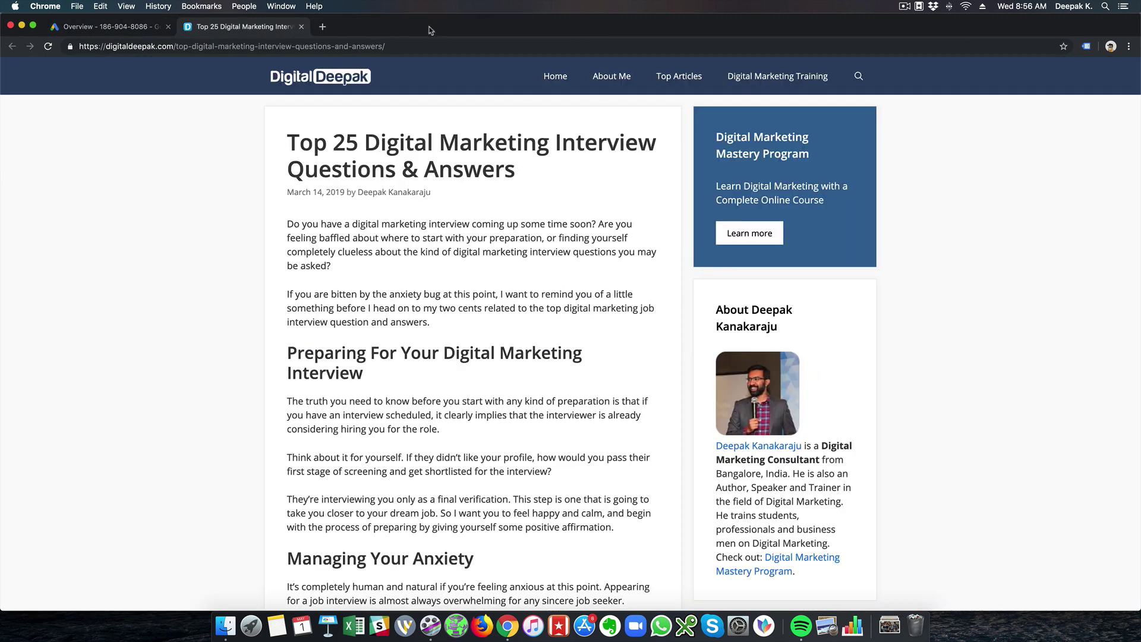
left_click(139, 31)
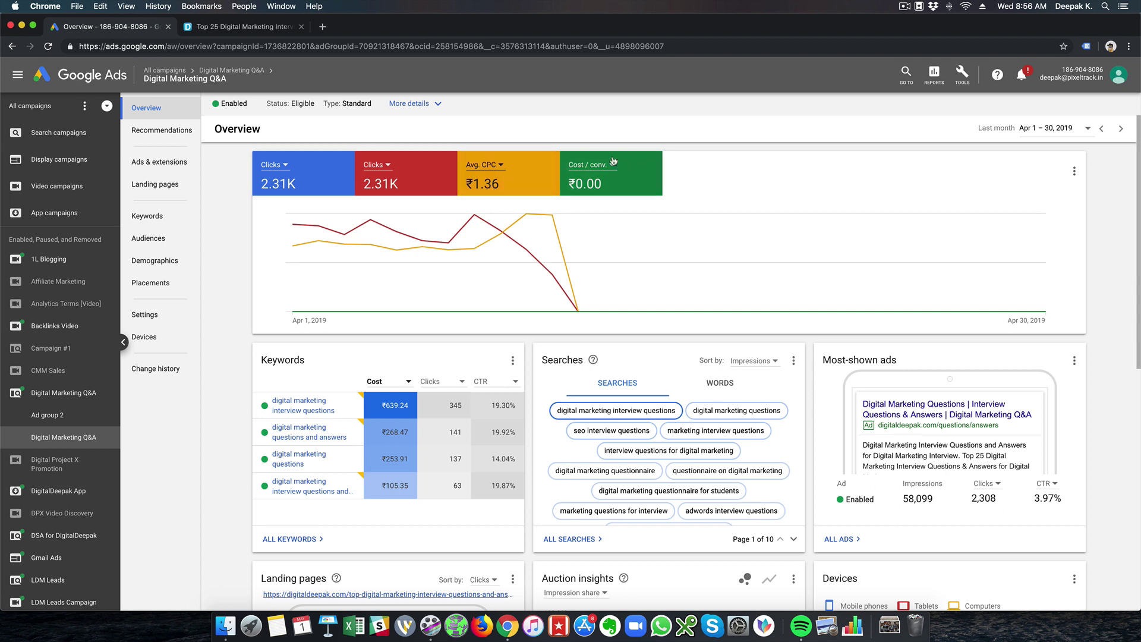
Chart Cost in place of Cost / conv., then view Ad group 2's overview.
left_click(595, 179)
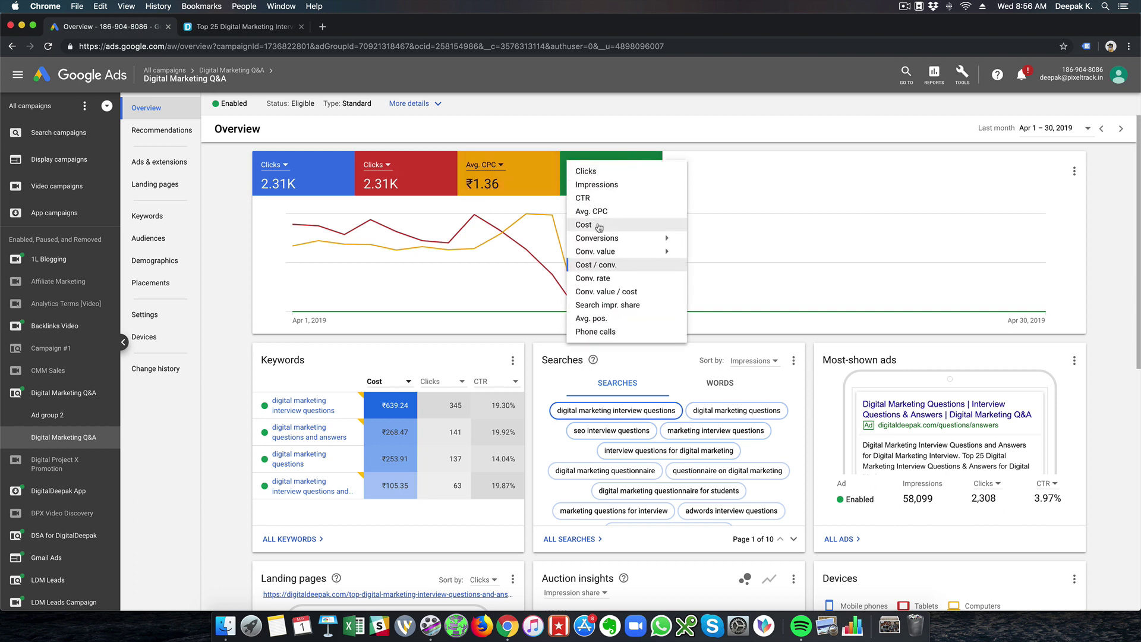
left_click(598, 225)
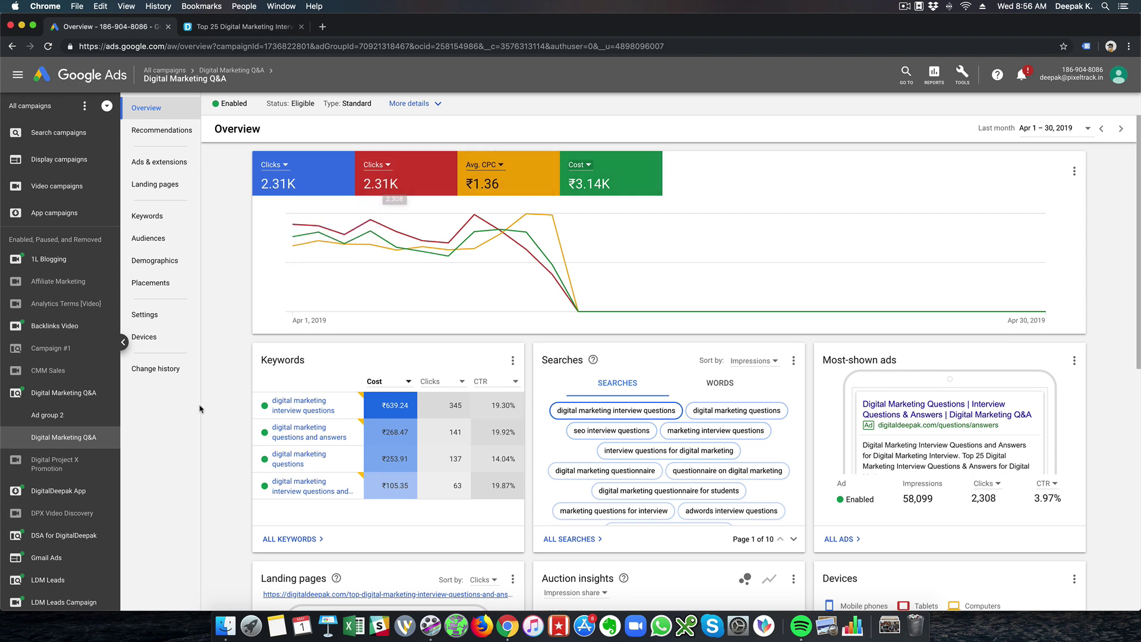
left_click(78, 416)
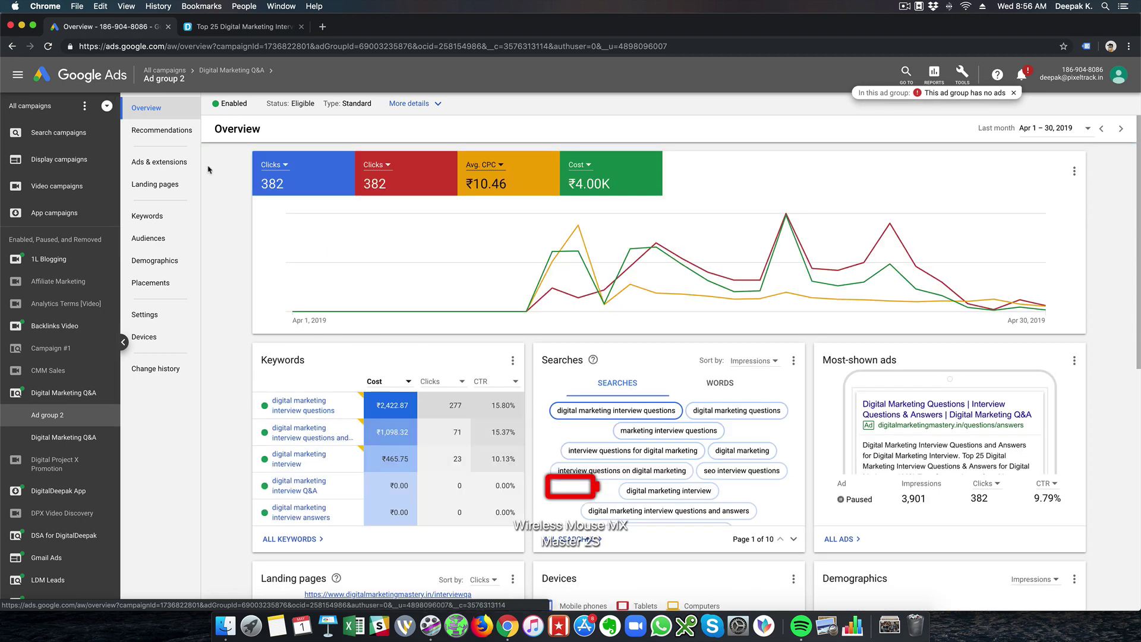
Pause Ad group 2, then remove it permanently from the campaign's Ad groups table.
left_click(223, 105)
left_click(224, 131)
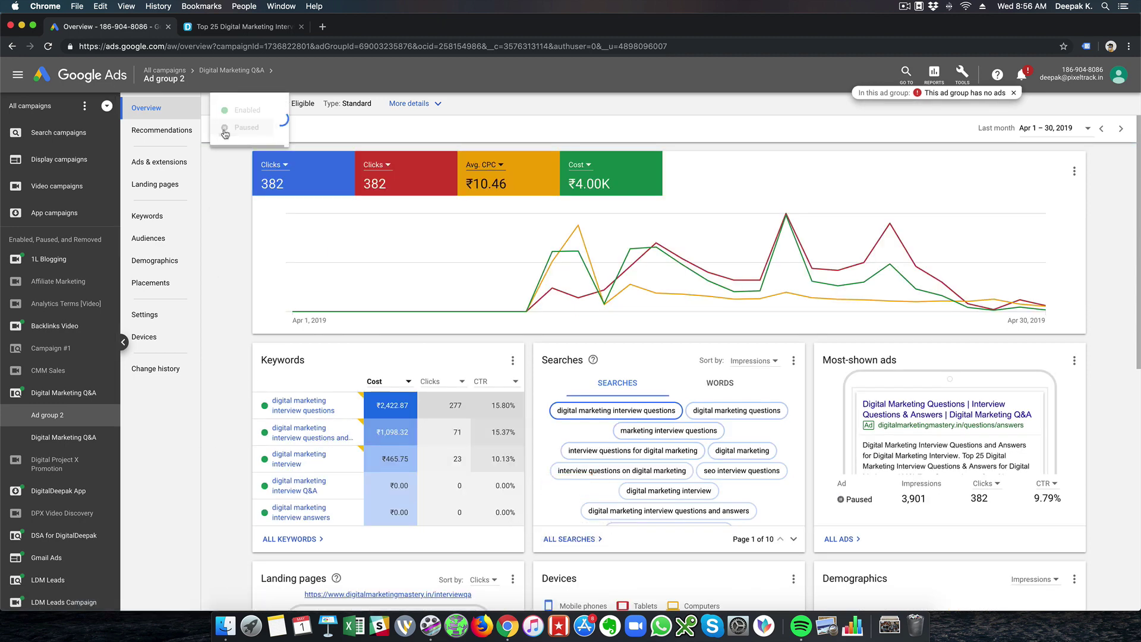
left_click(68, 394)
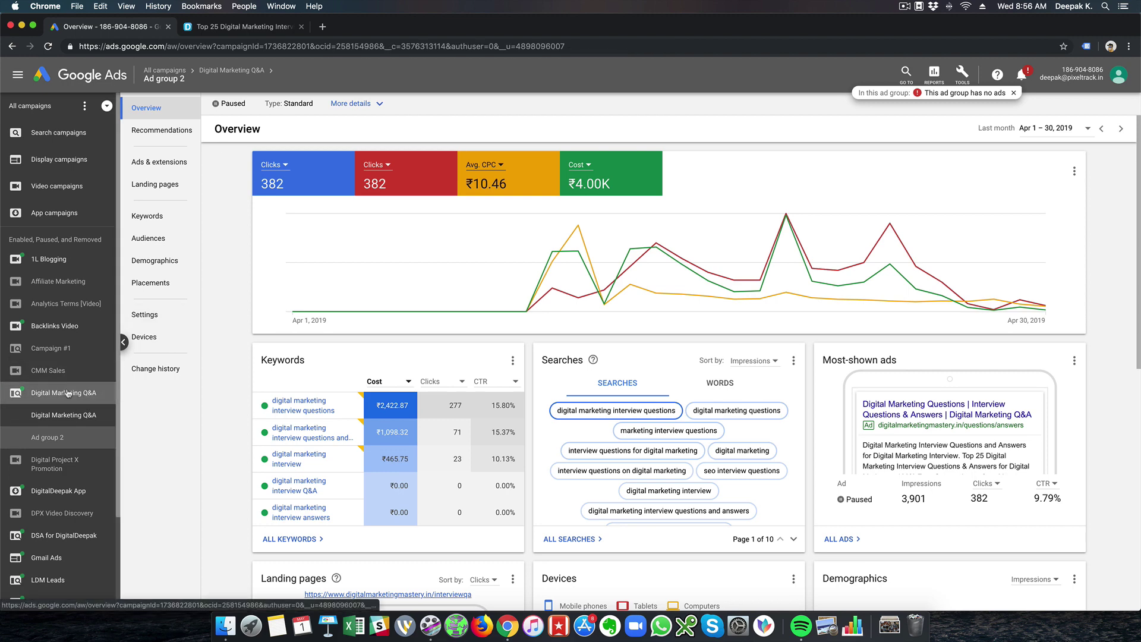
left_click(143, 164)
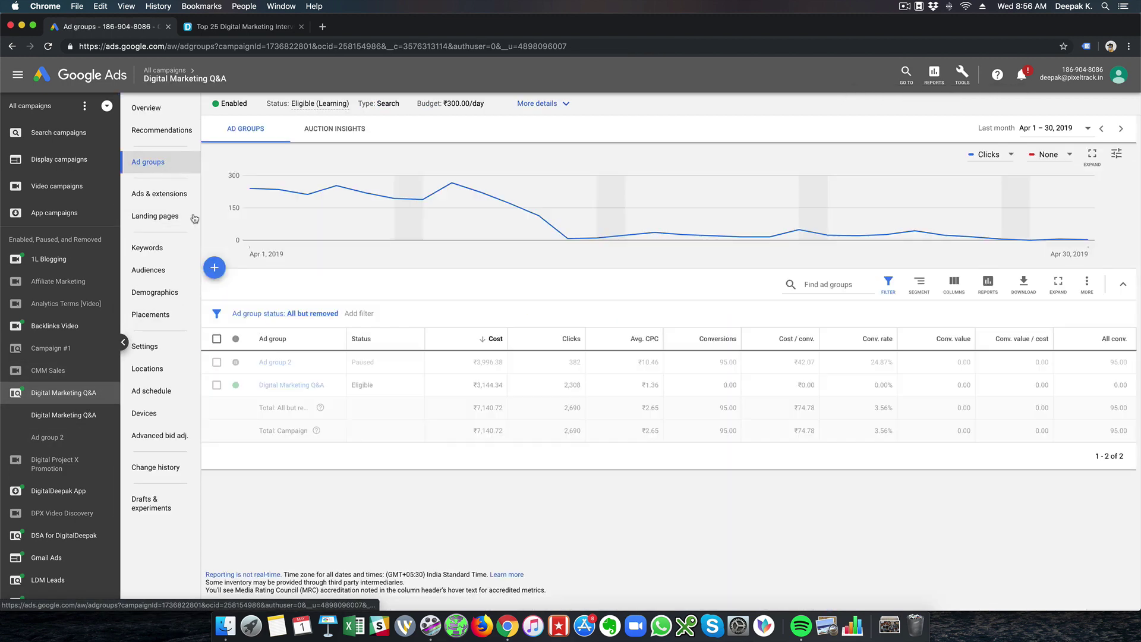
left_click(217, 363)
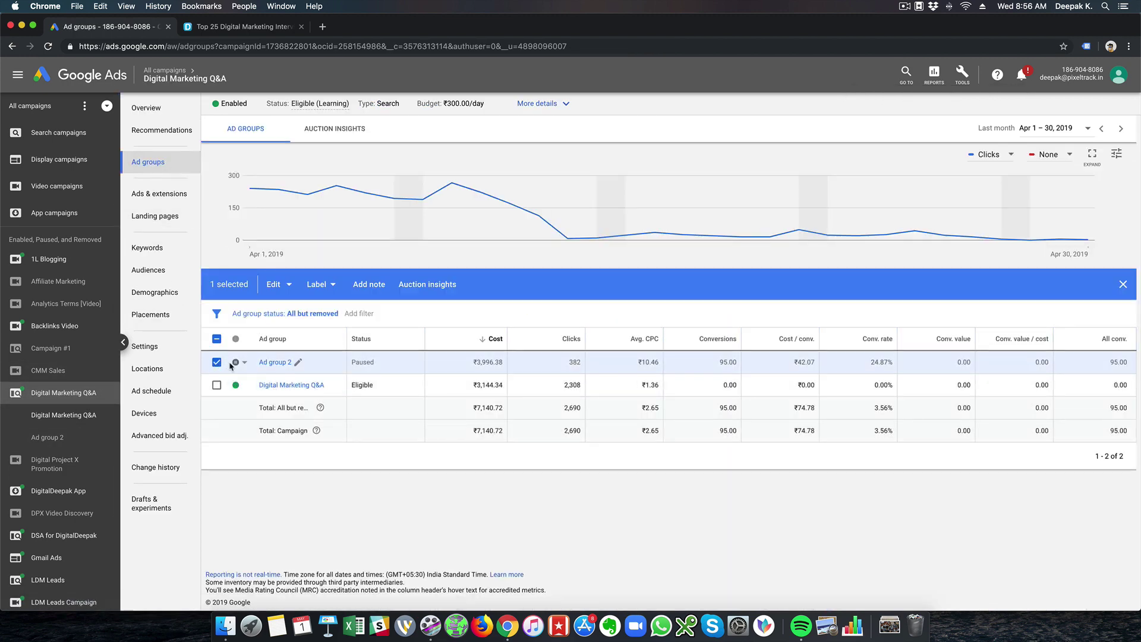
left_click(236, 362)
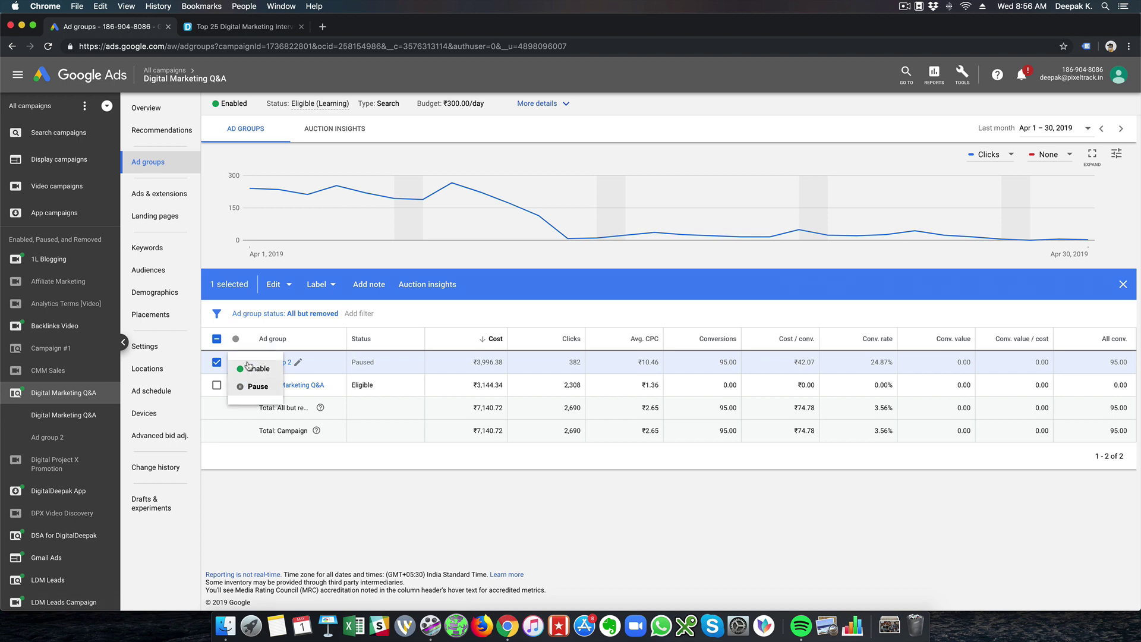
left_click(296, 286)
left_click(281, 403)
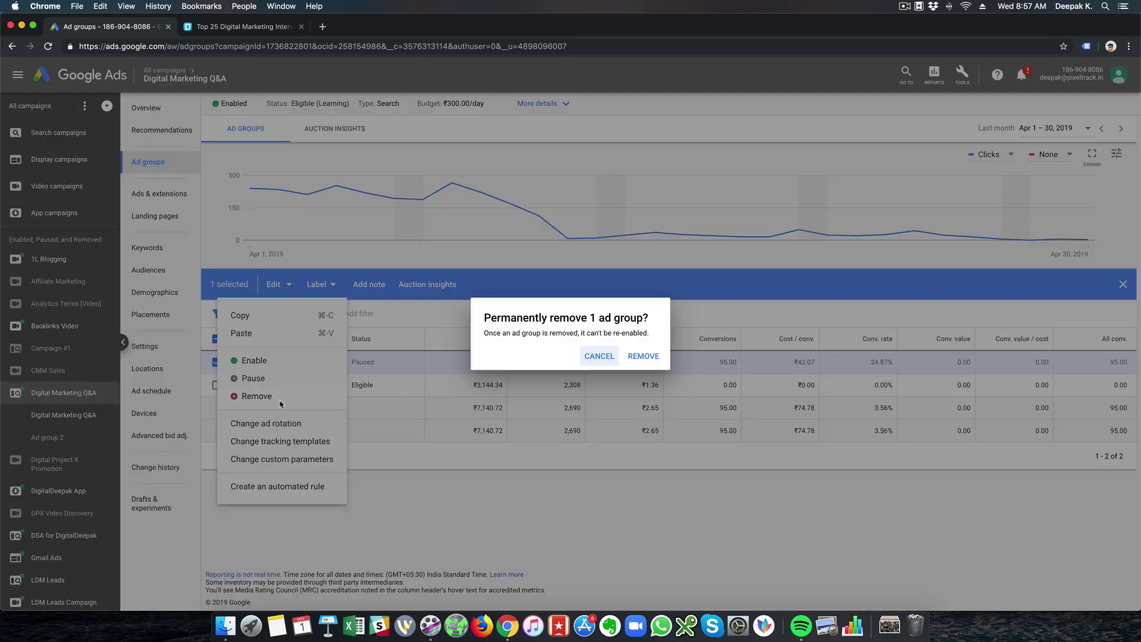
left_click(643, 356)
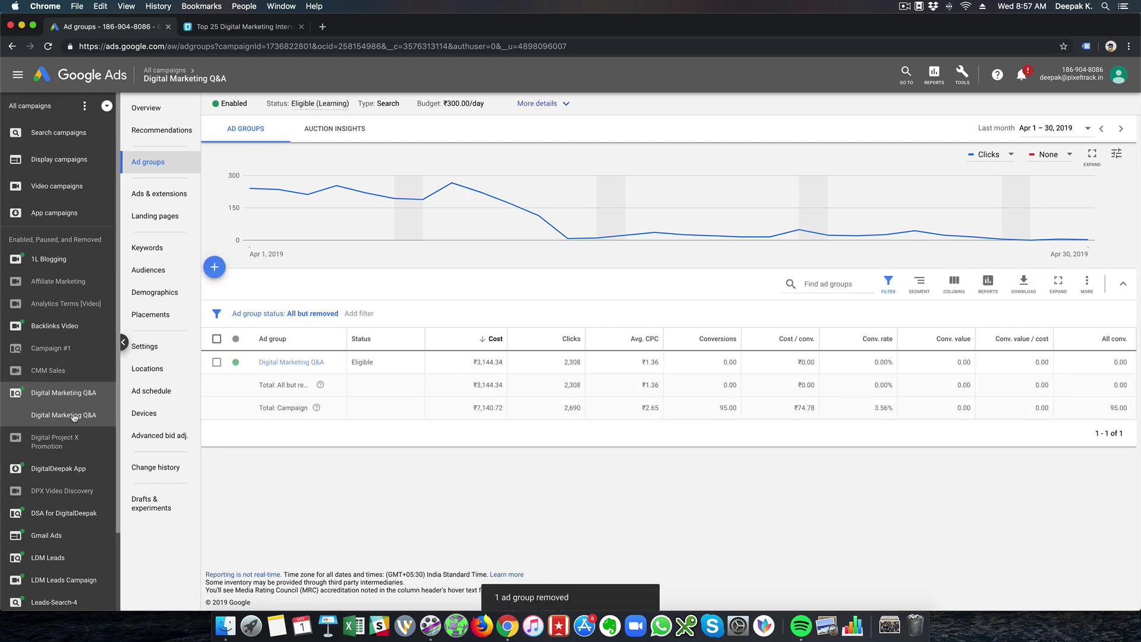
Show the Digital Marketing Q&A ad group's overview dashboard and close the Top 25 interview article tab.
left_click(74, 416)
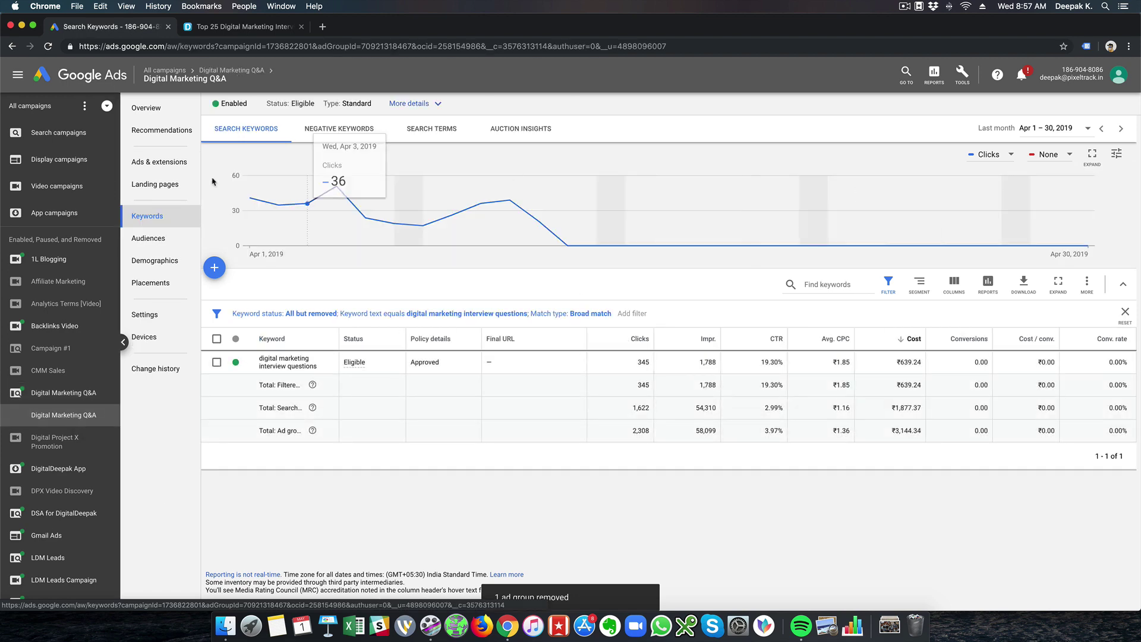
left_click(144, 109)
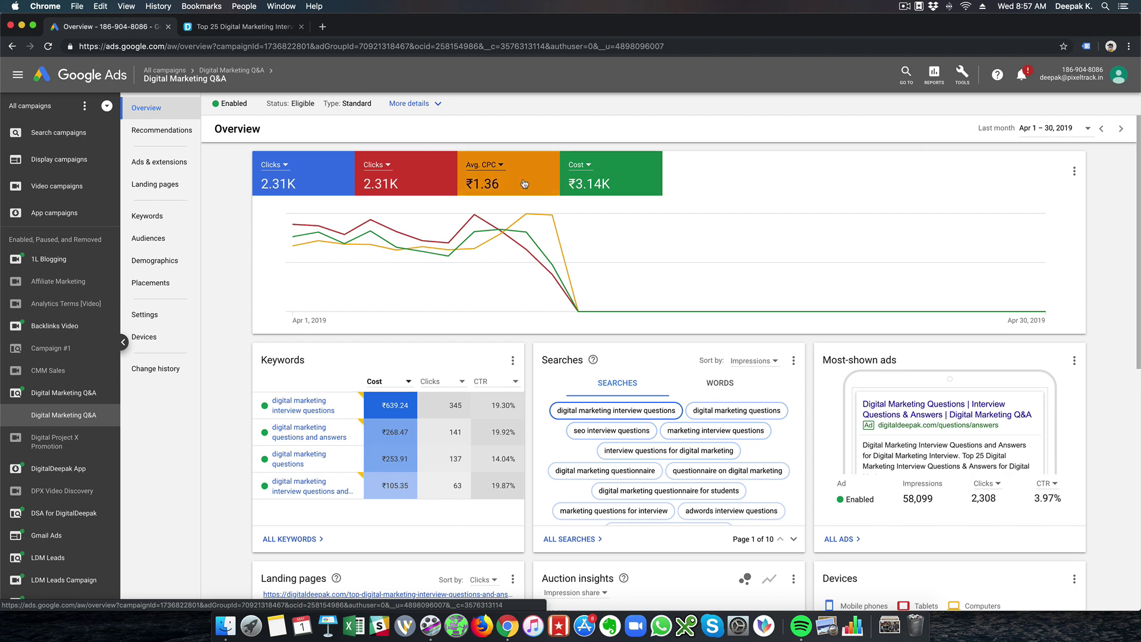
left_click(204, 28)
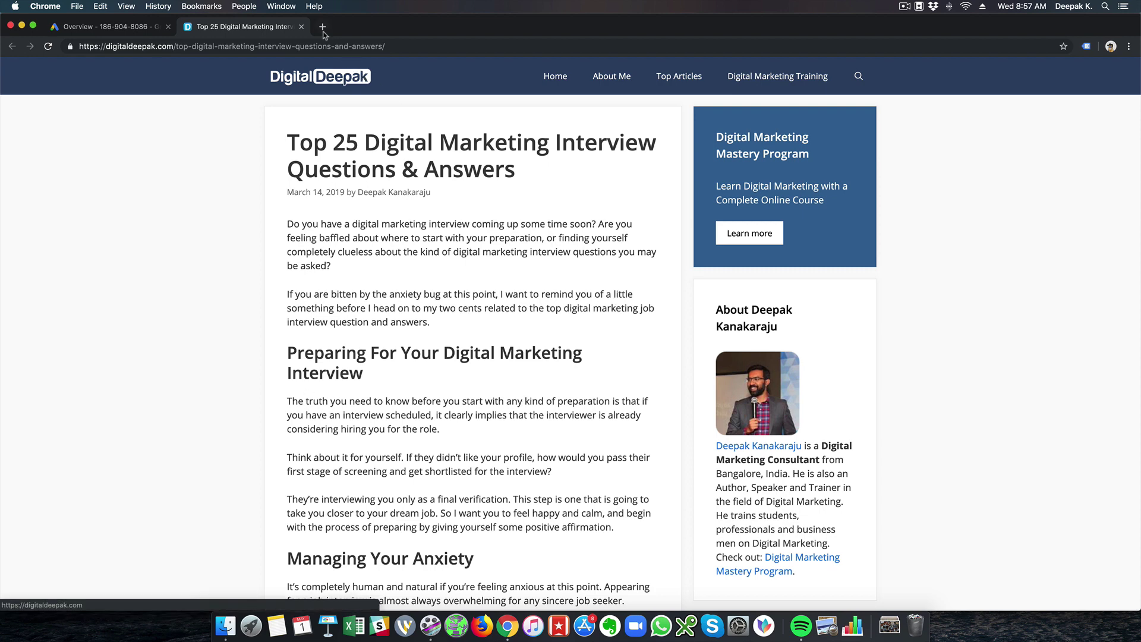
left_click(302, 27)
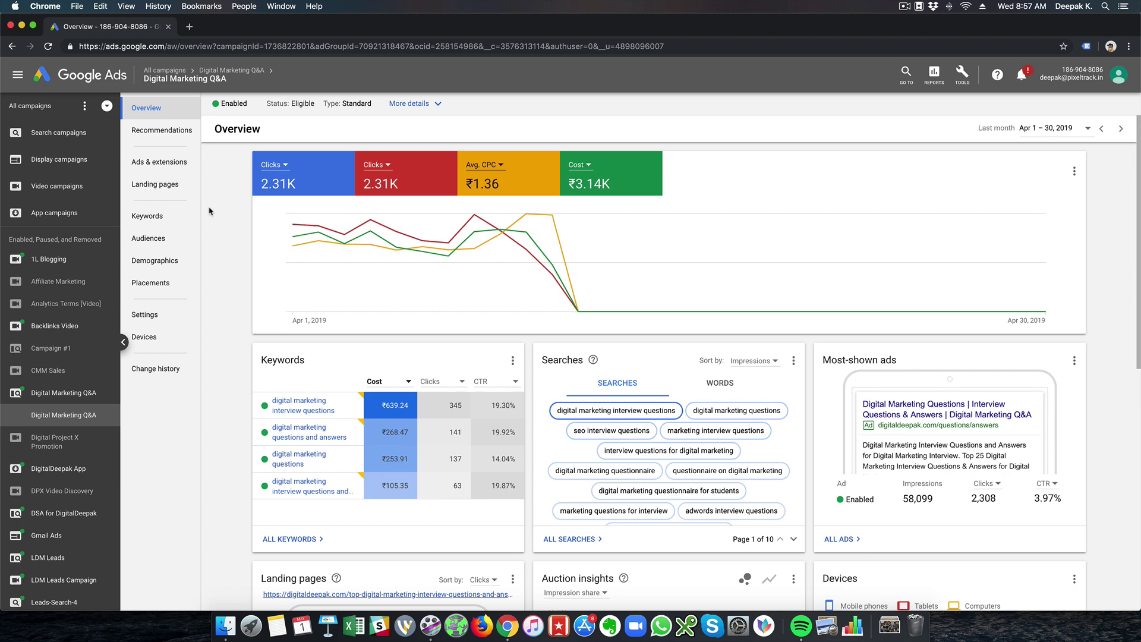
scroll(209, 211, "down", 5)
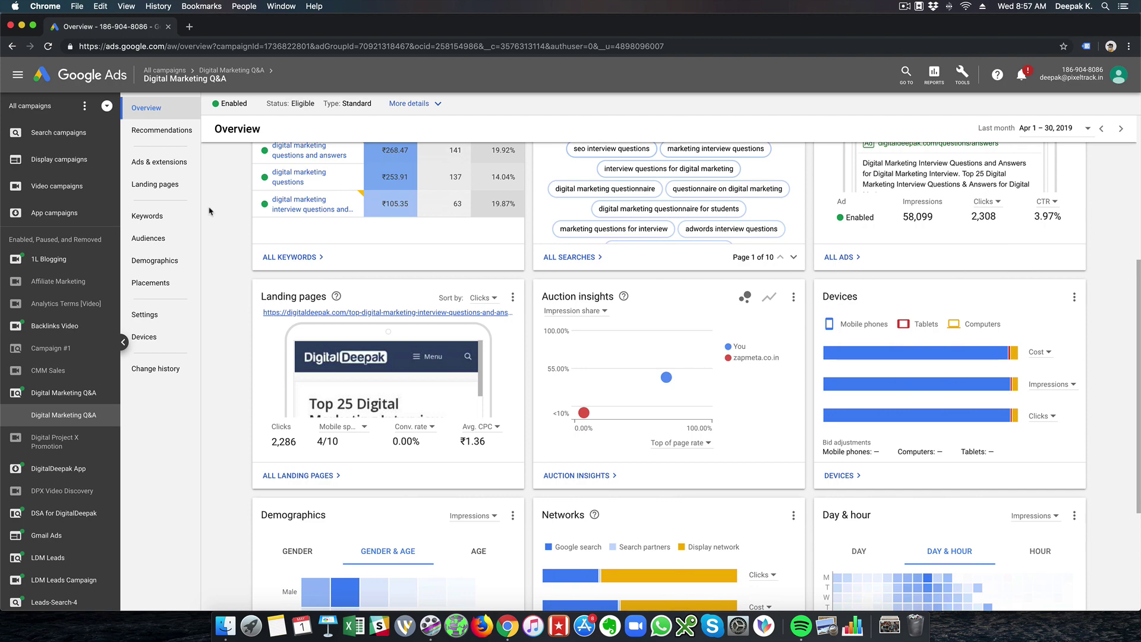
scroll(209, 210, "down", 3)
scroll(209, 211, "up", 7)
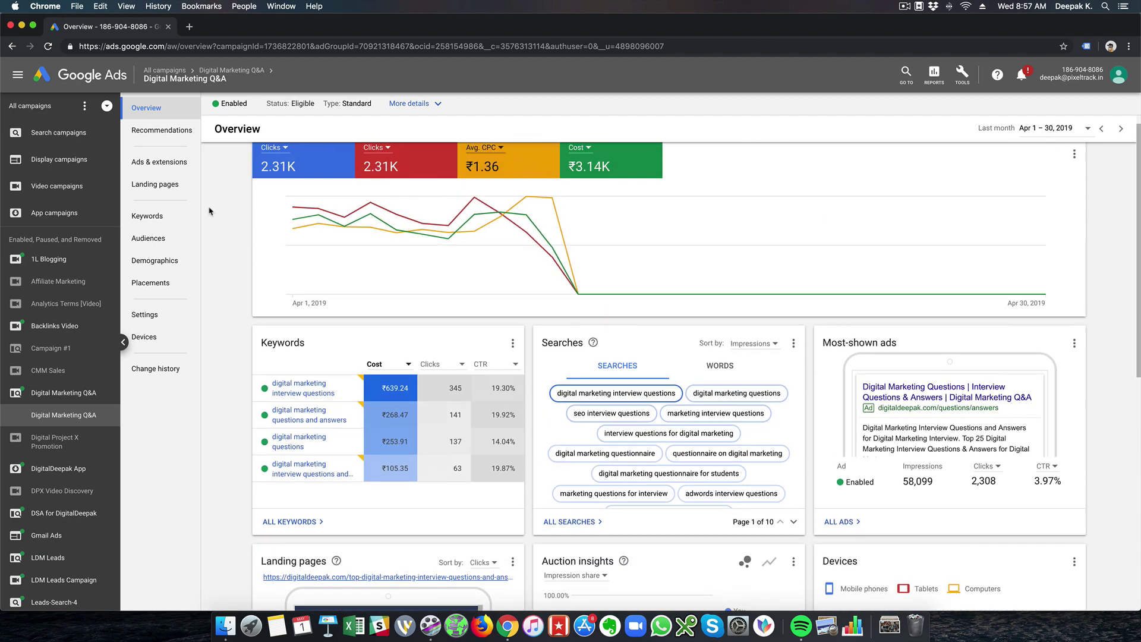
scroll(209, 211, "up", 1)
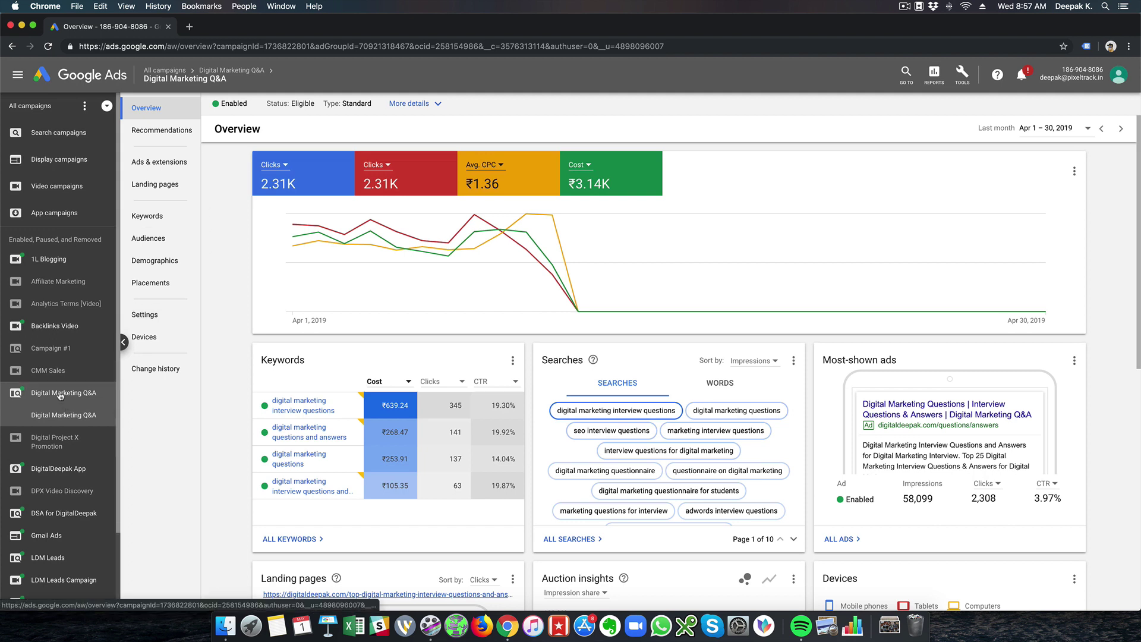
Review the campaign's bid strategy, keep Clicks as the focus, and cancel so Maximize clicks stays.
left_click(153, 322)
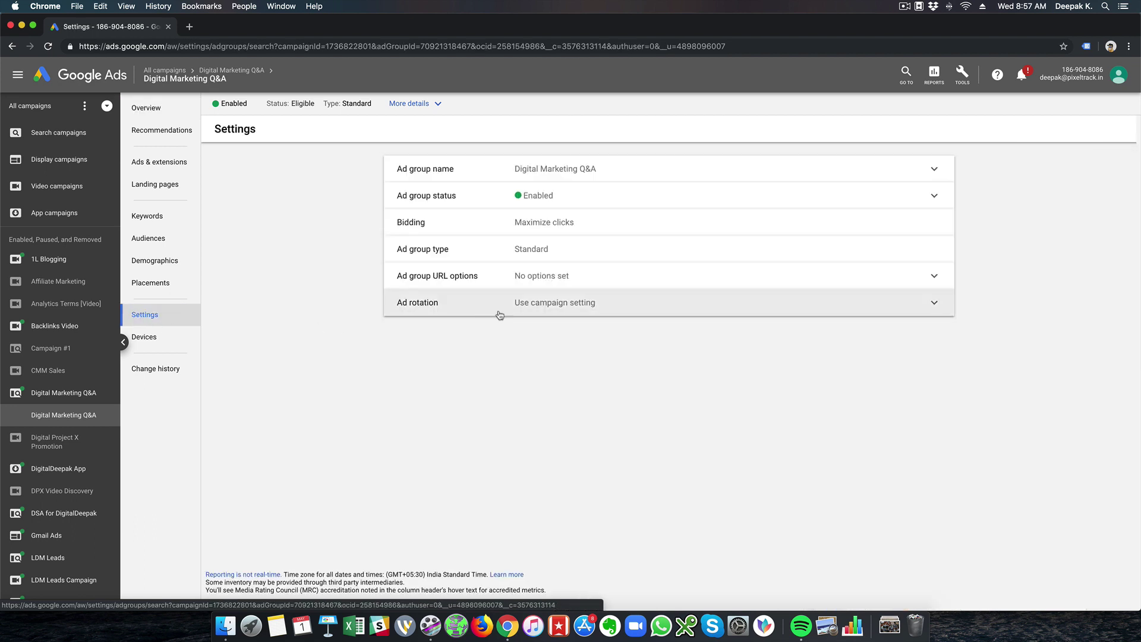
left_click(43, 391)
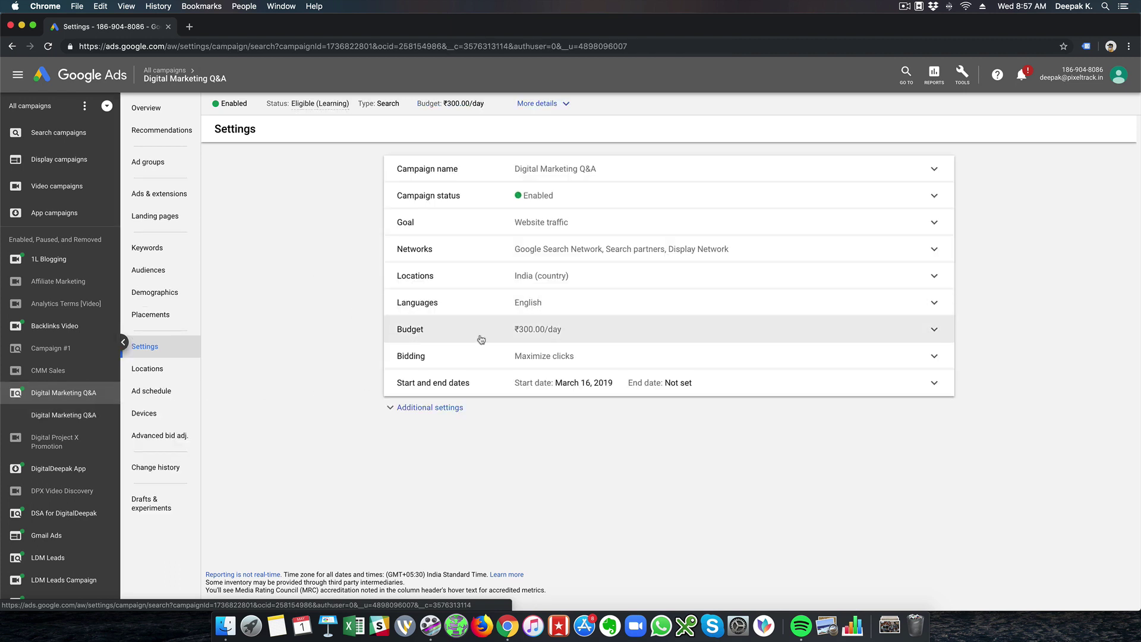
left_click(569, 357)
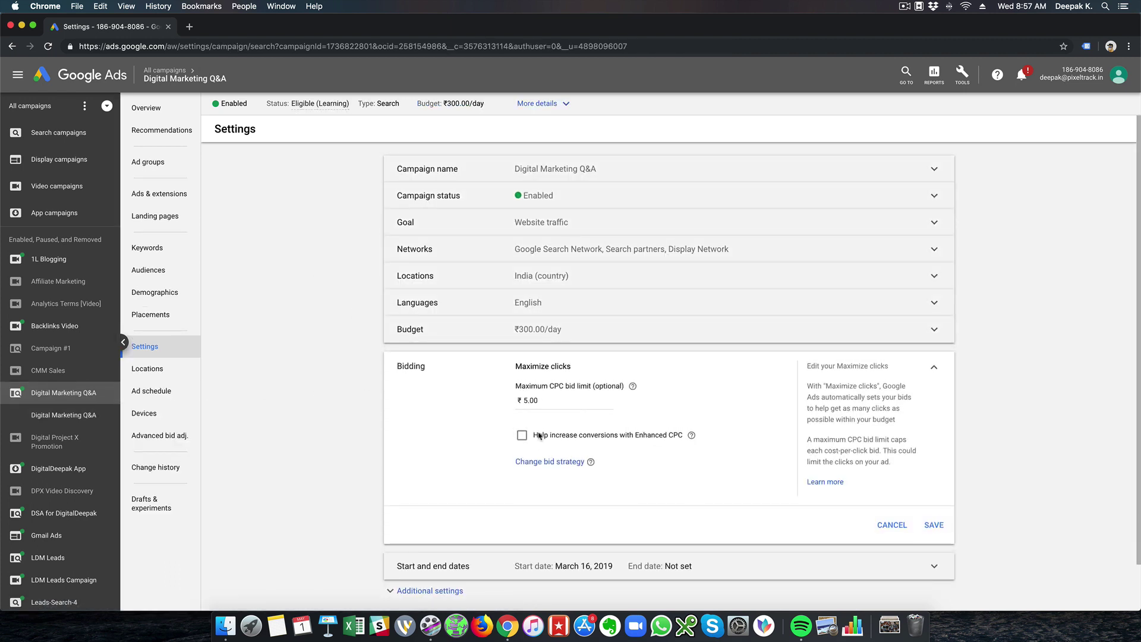
left_click(544, 467)
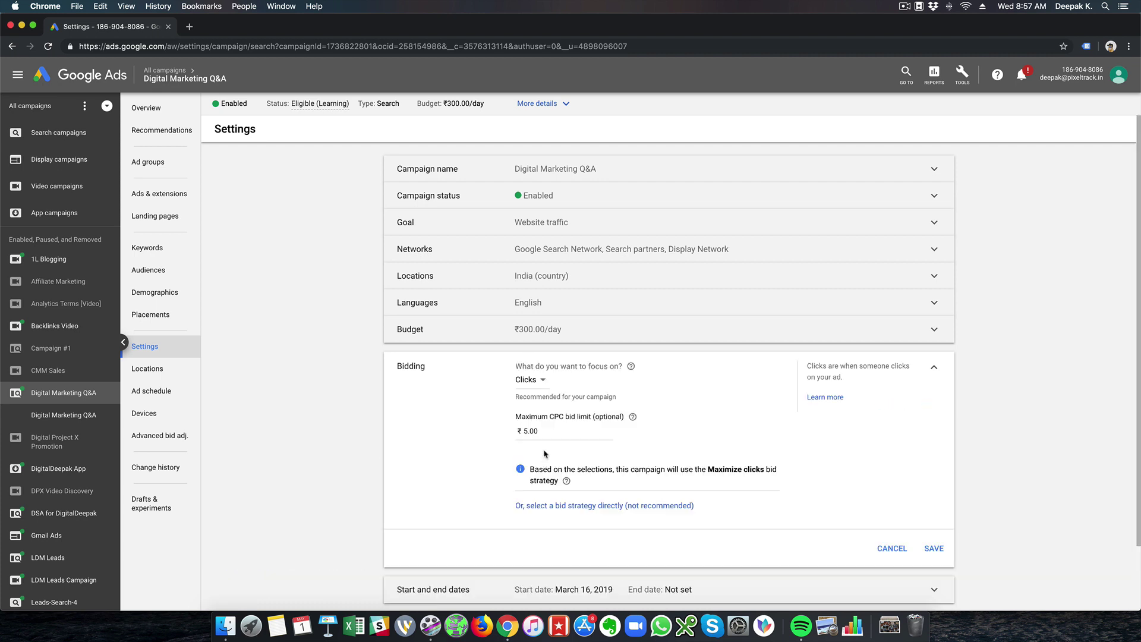
left_click(540, 390)
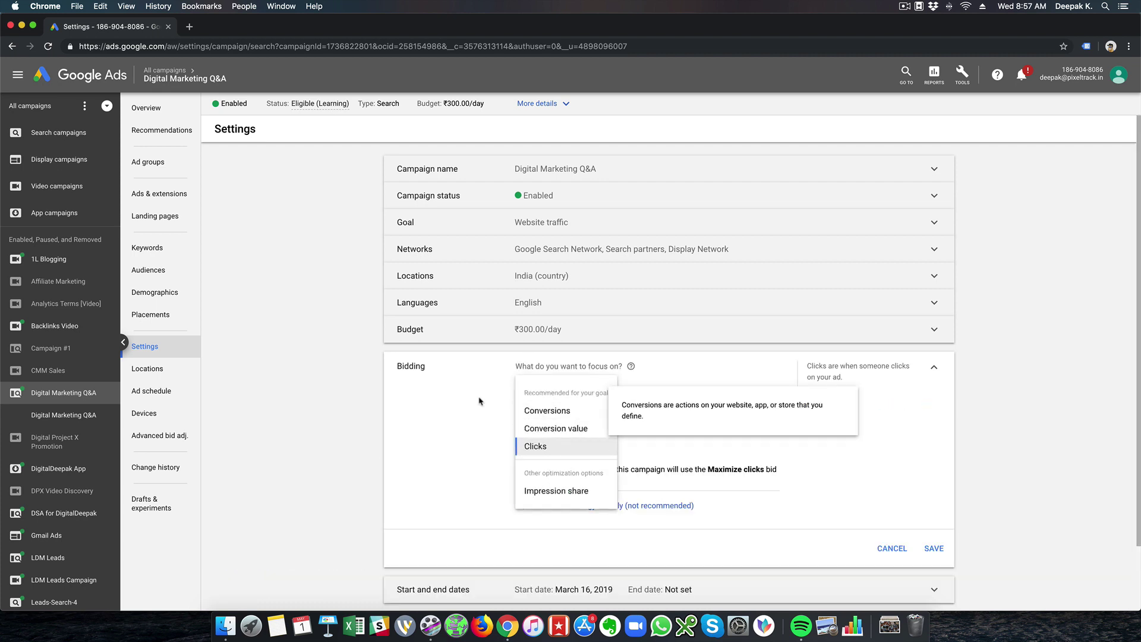
left_click(331, 371)
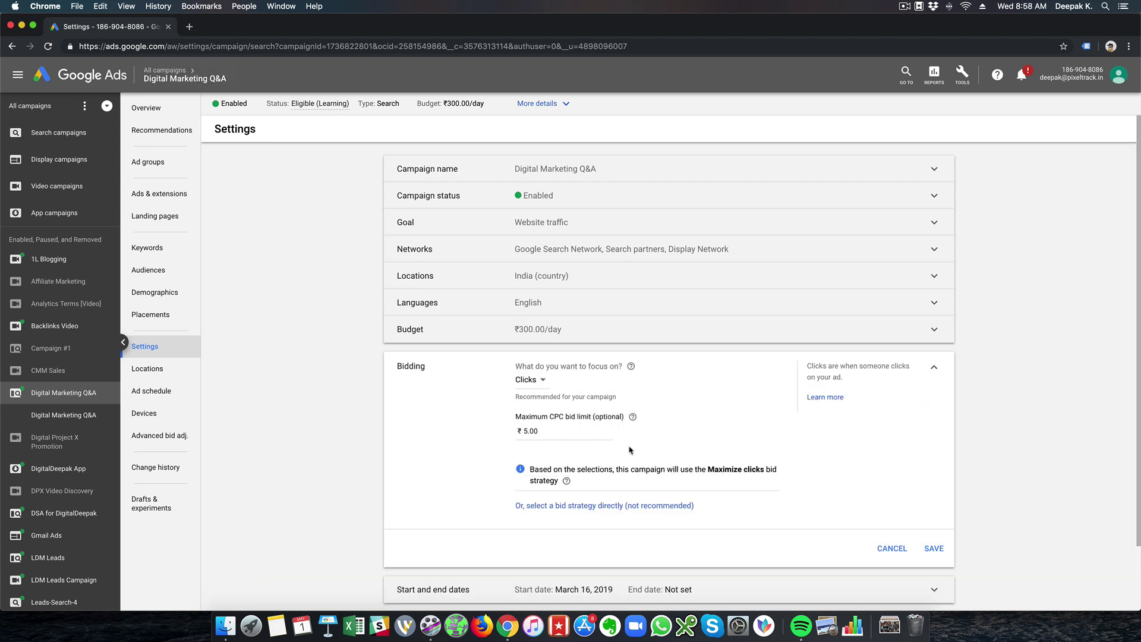
left_click(891, 547)
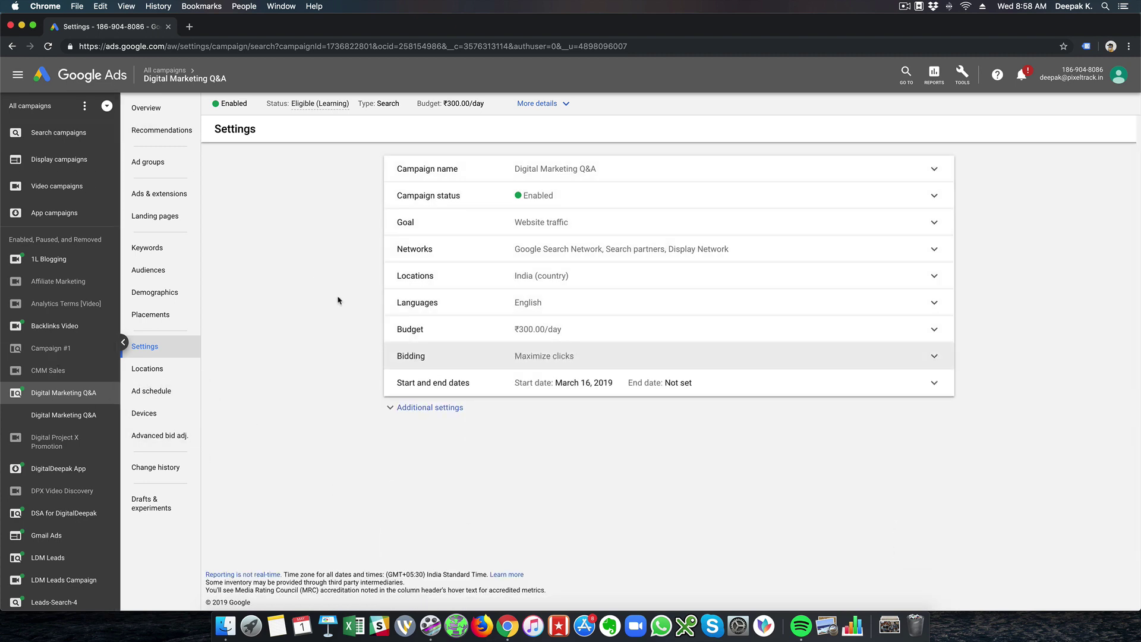
left_click(158, 111)
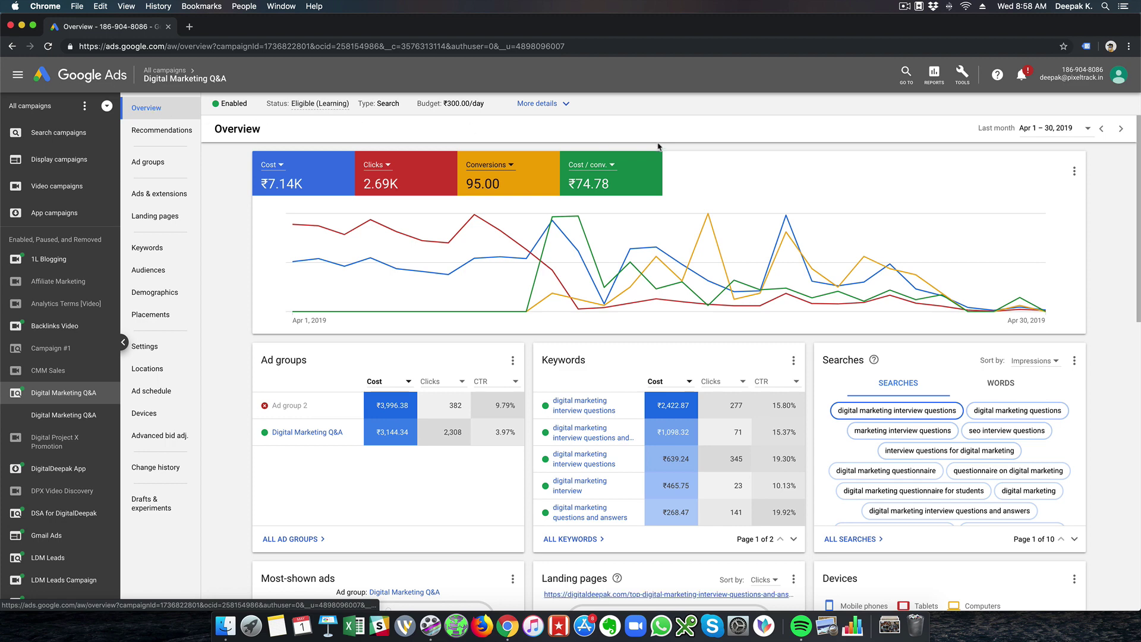
Open the Digital Marketing Q&A ad group's overview showing 2.31K clicks and ₹3.14K cost.
left_click(89, 412)
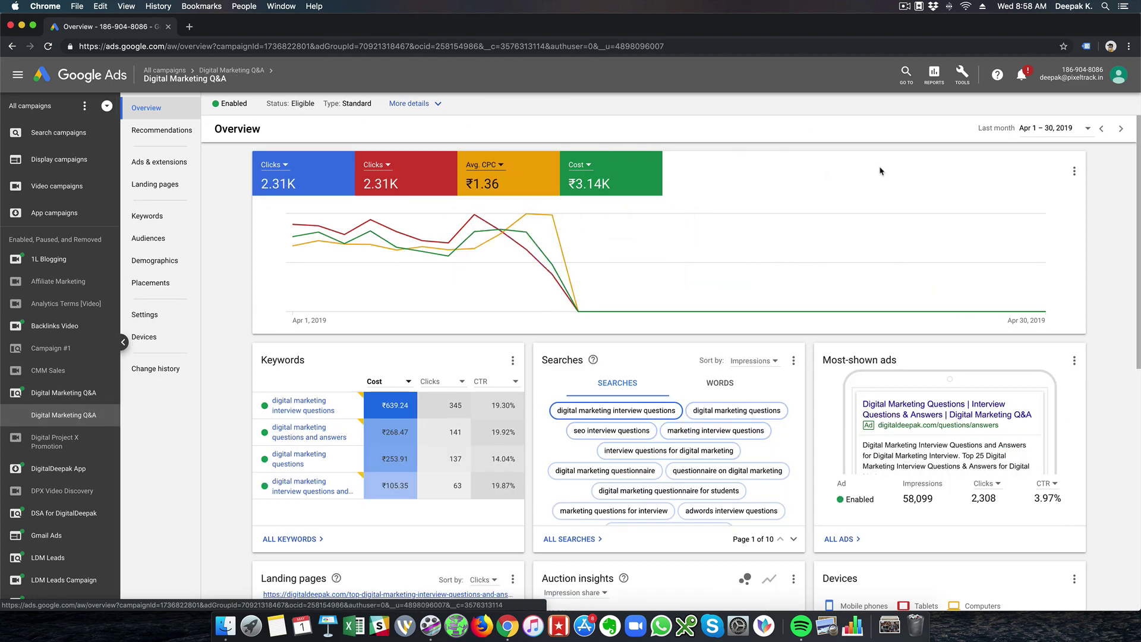